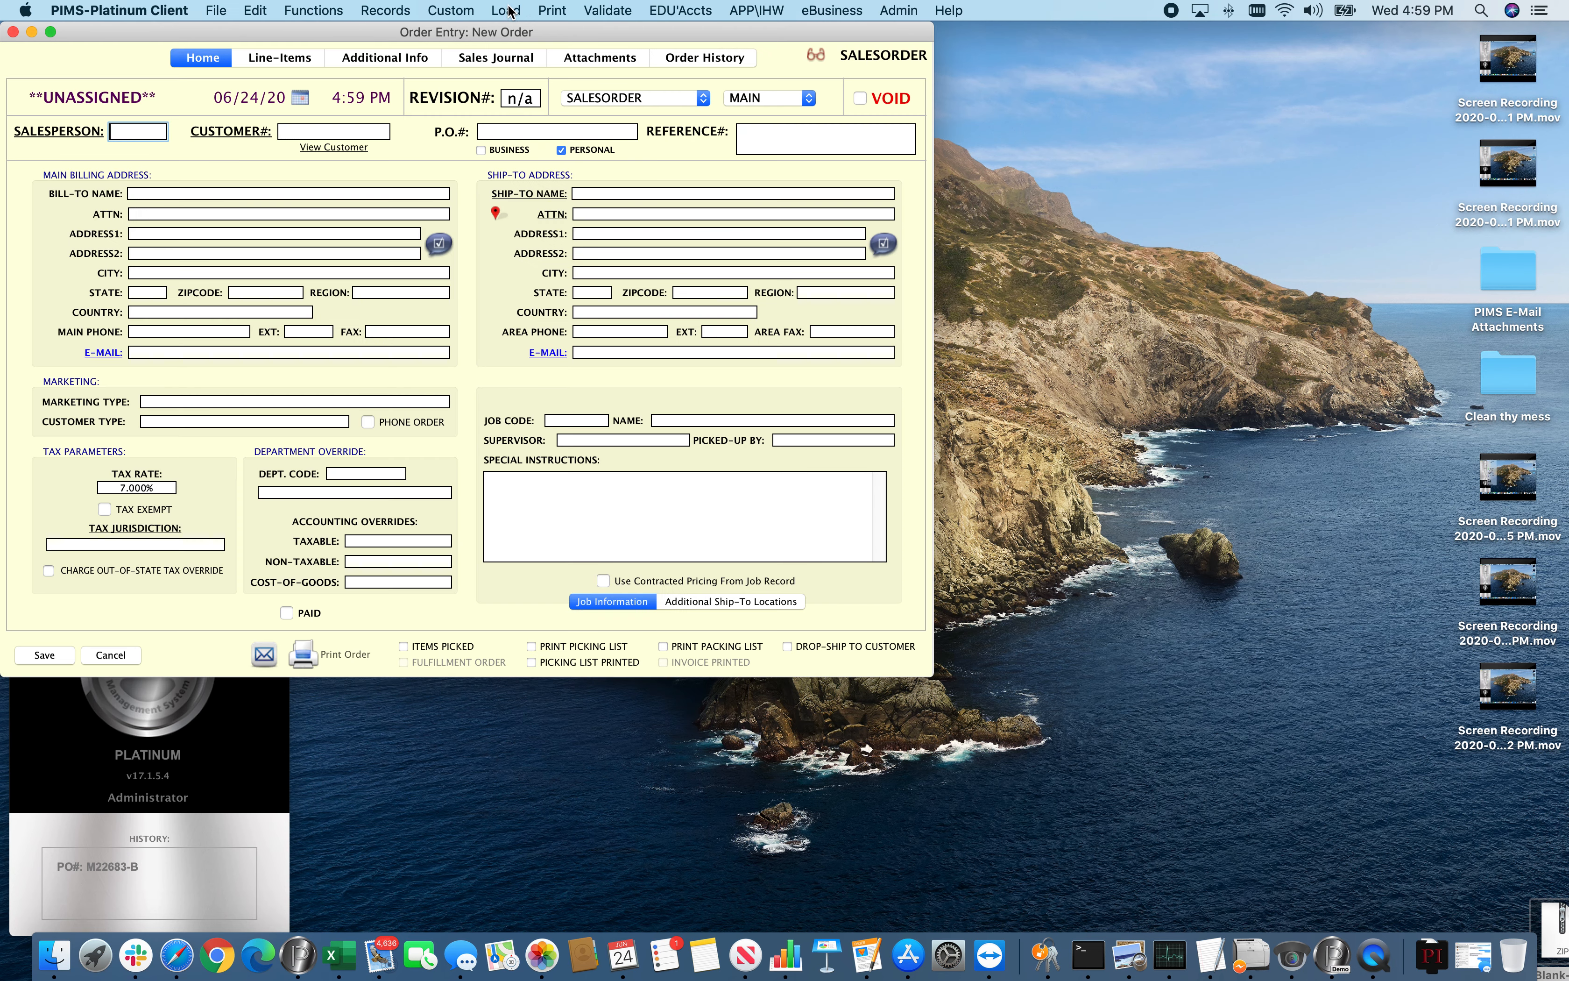
# Change the new order's type to INVOICE and enter PAB as the salesperson code
pyautogui.moveTo(397, 29); pyautogui.dragTo(681, 48)
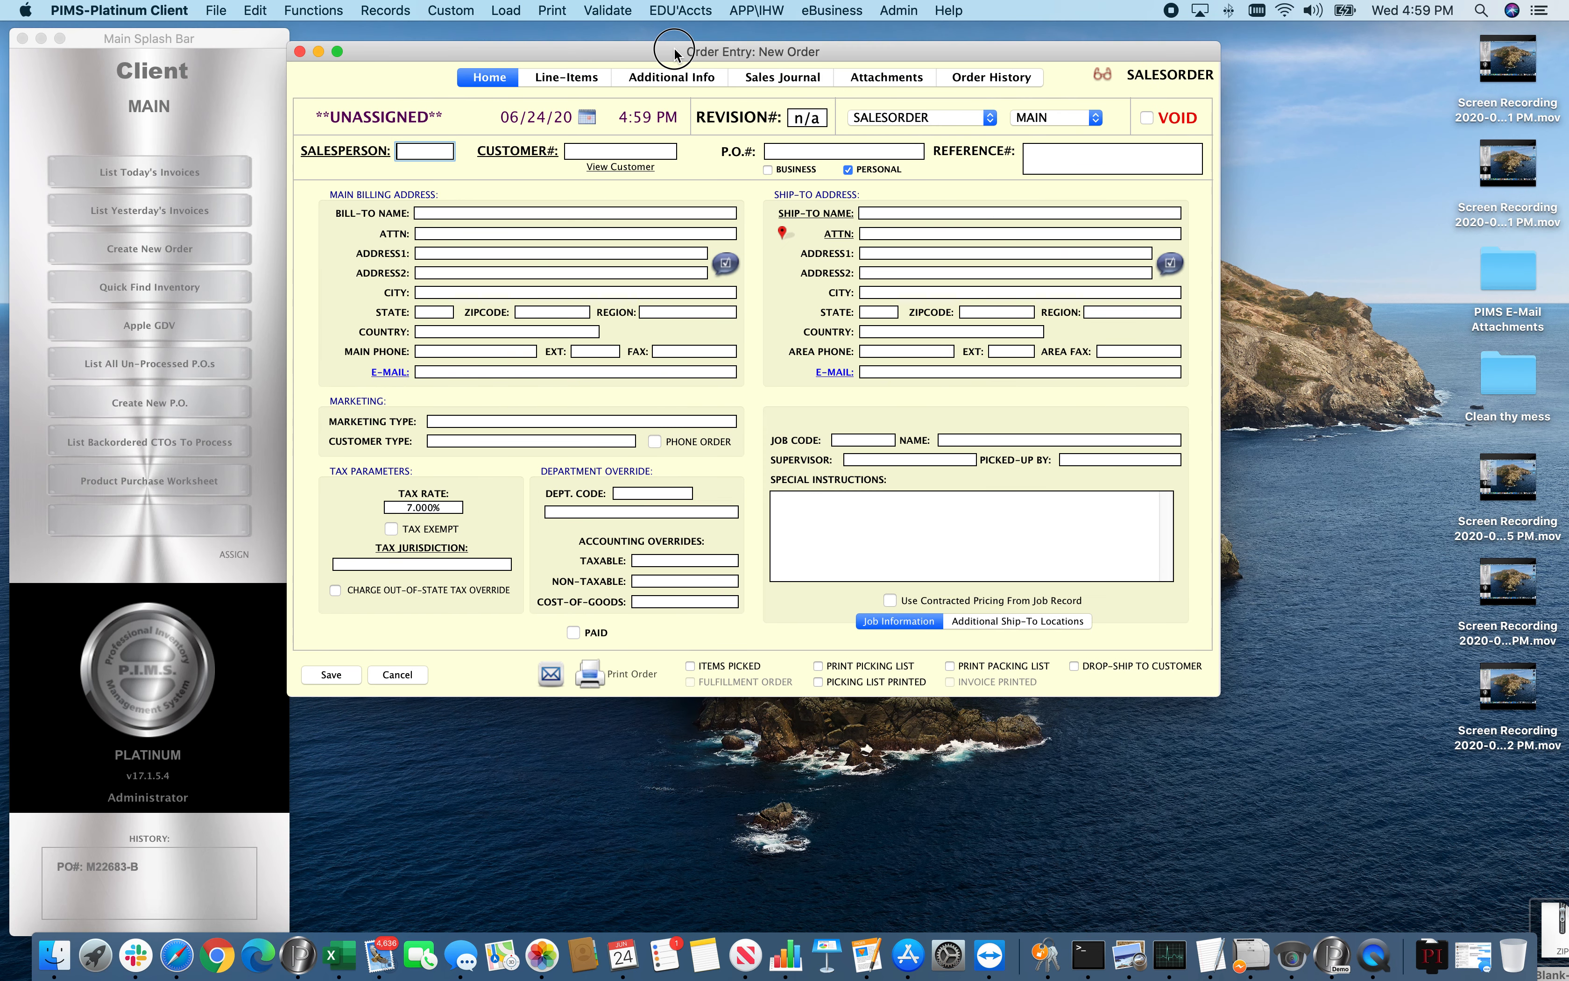
pyautogui.click(875, 118)
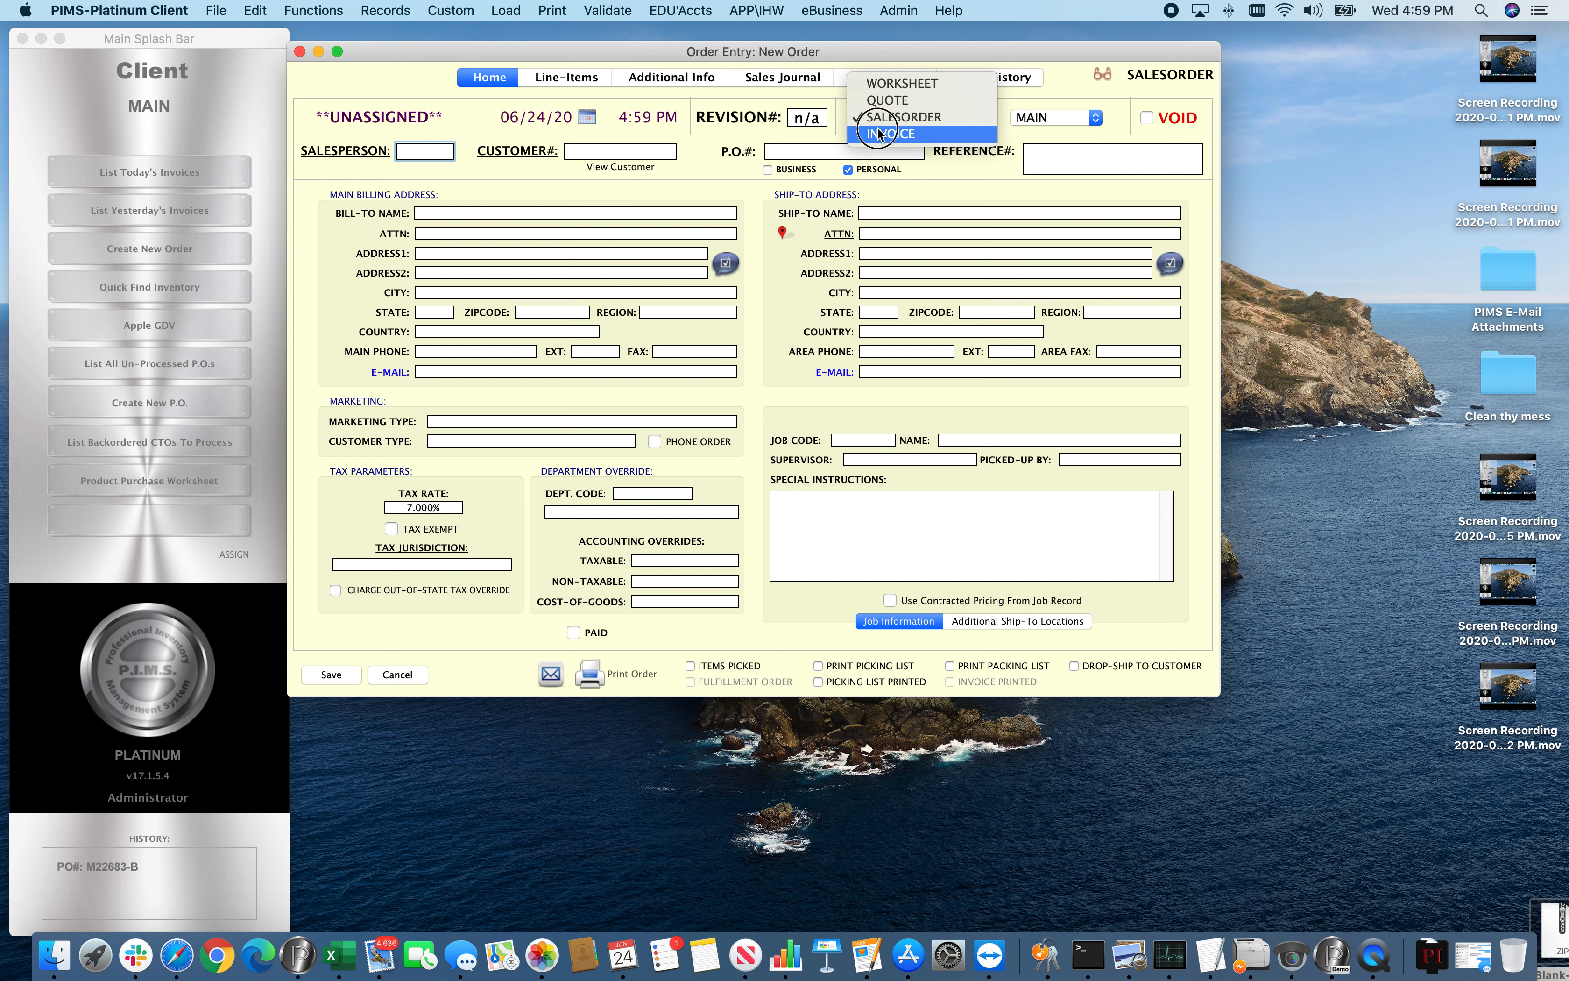
pyautogui.click(878, 134)
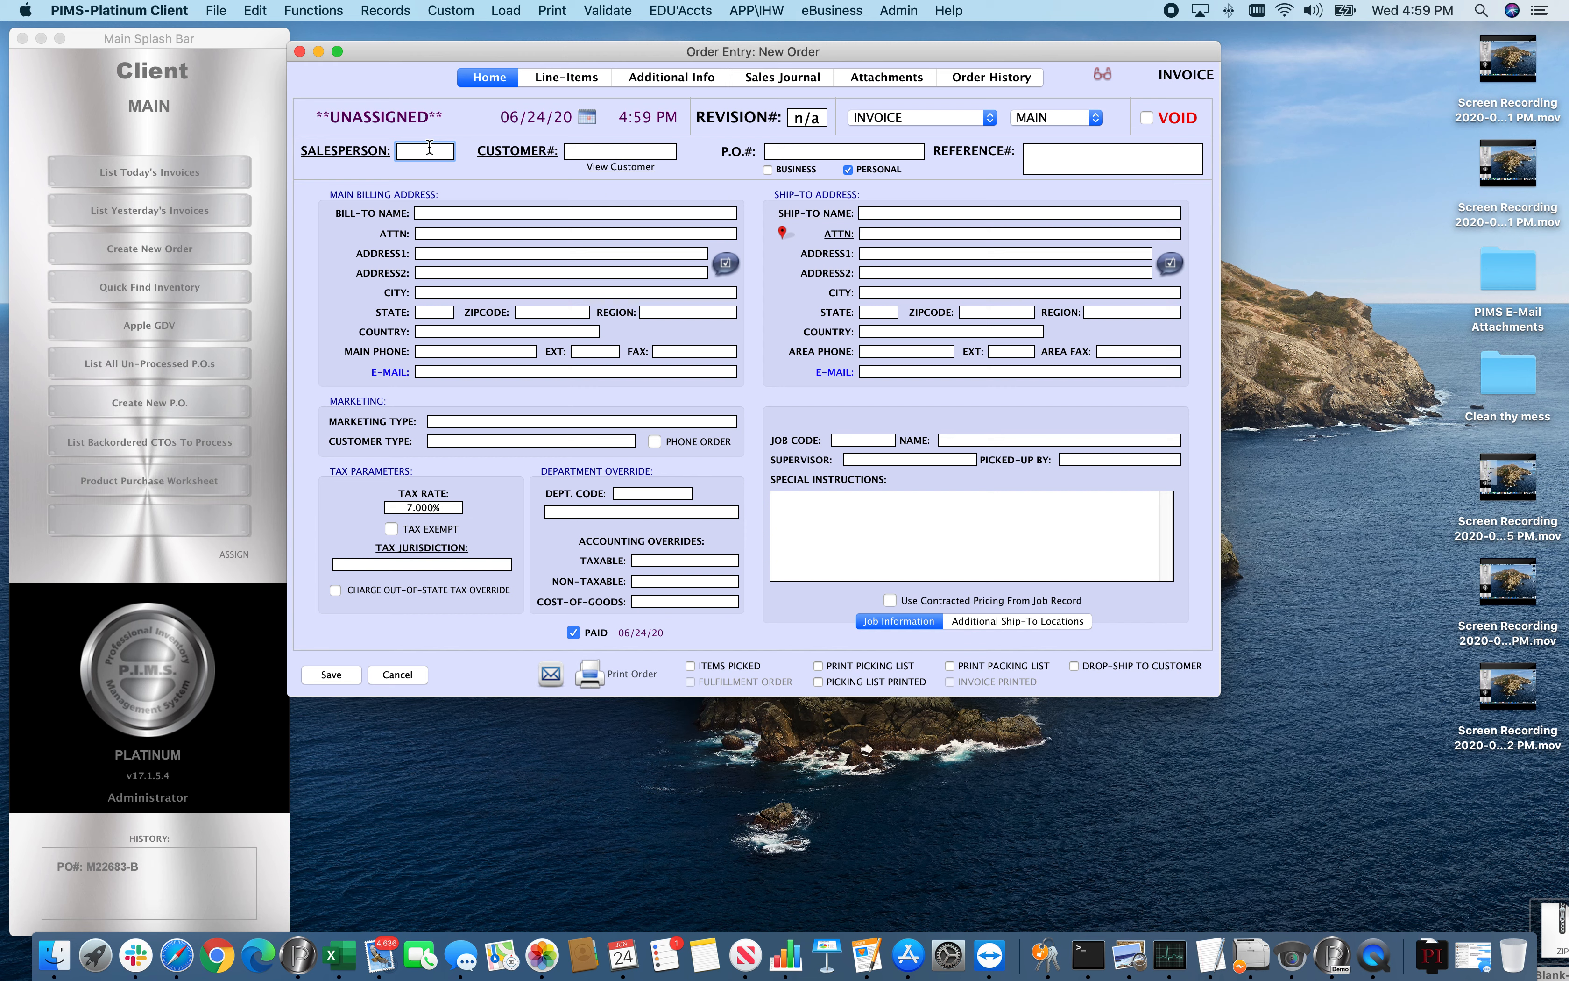
pyautogui.write('PAB')
pyautogui.press('Tab')
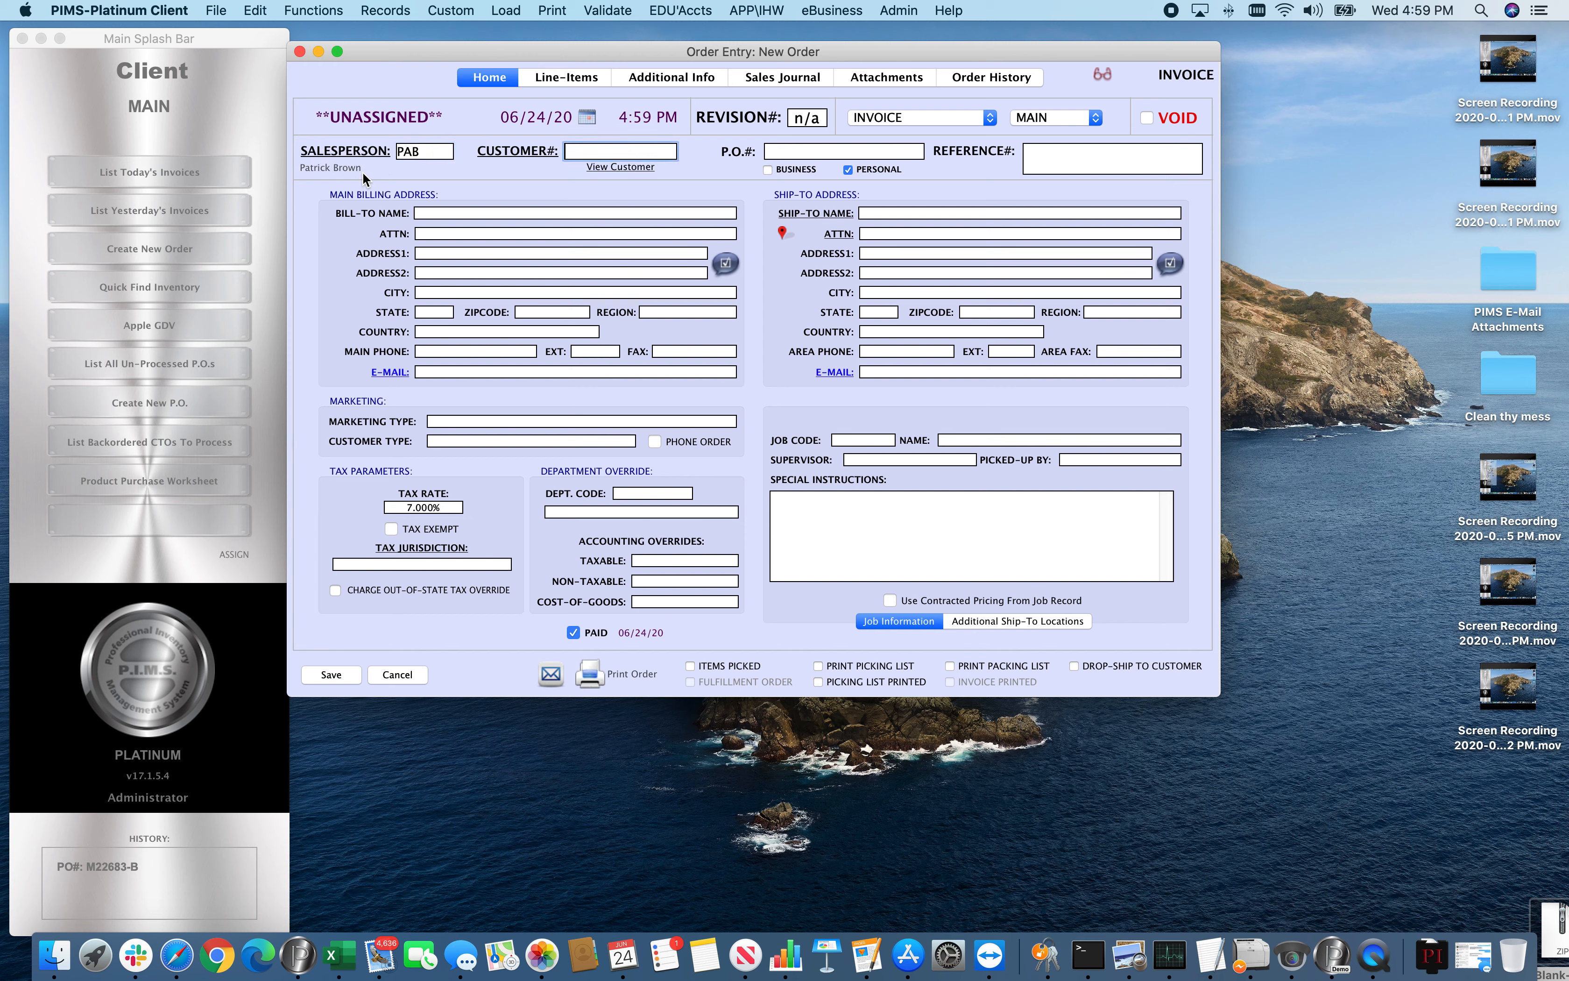
# Look up an existing customer by full name in the bill-to field and load the matching record into the invoice
pyautogui.click(447, 212)
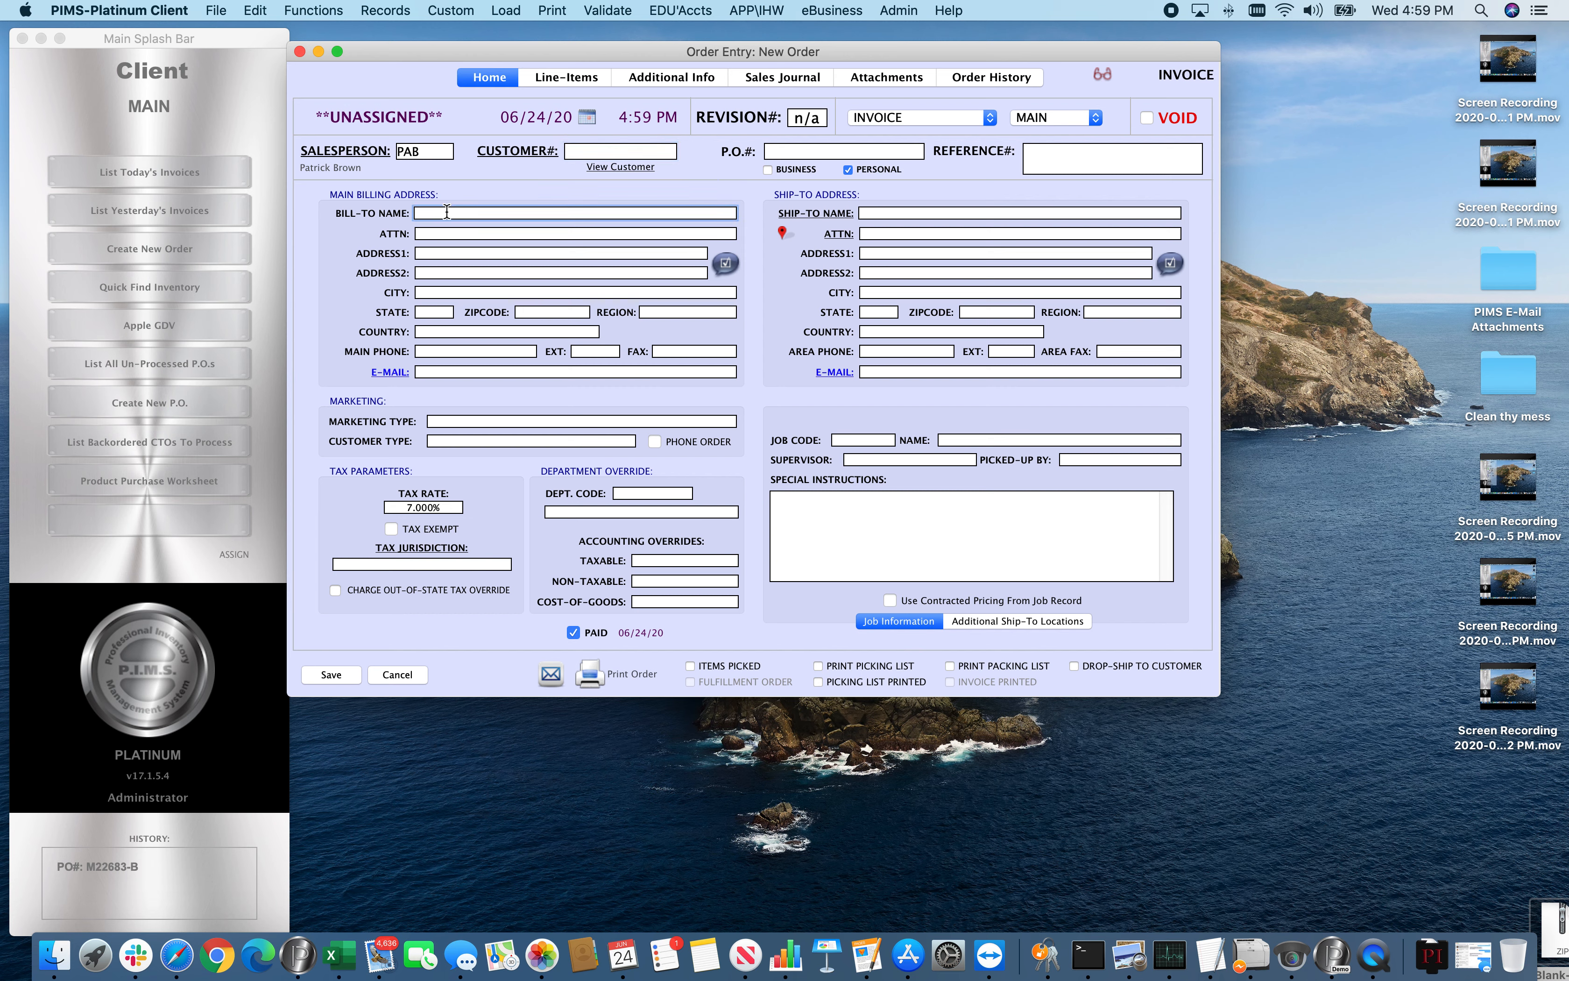
pyautogui.press('Return')
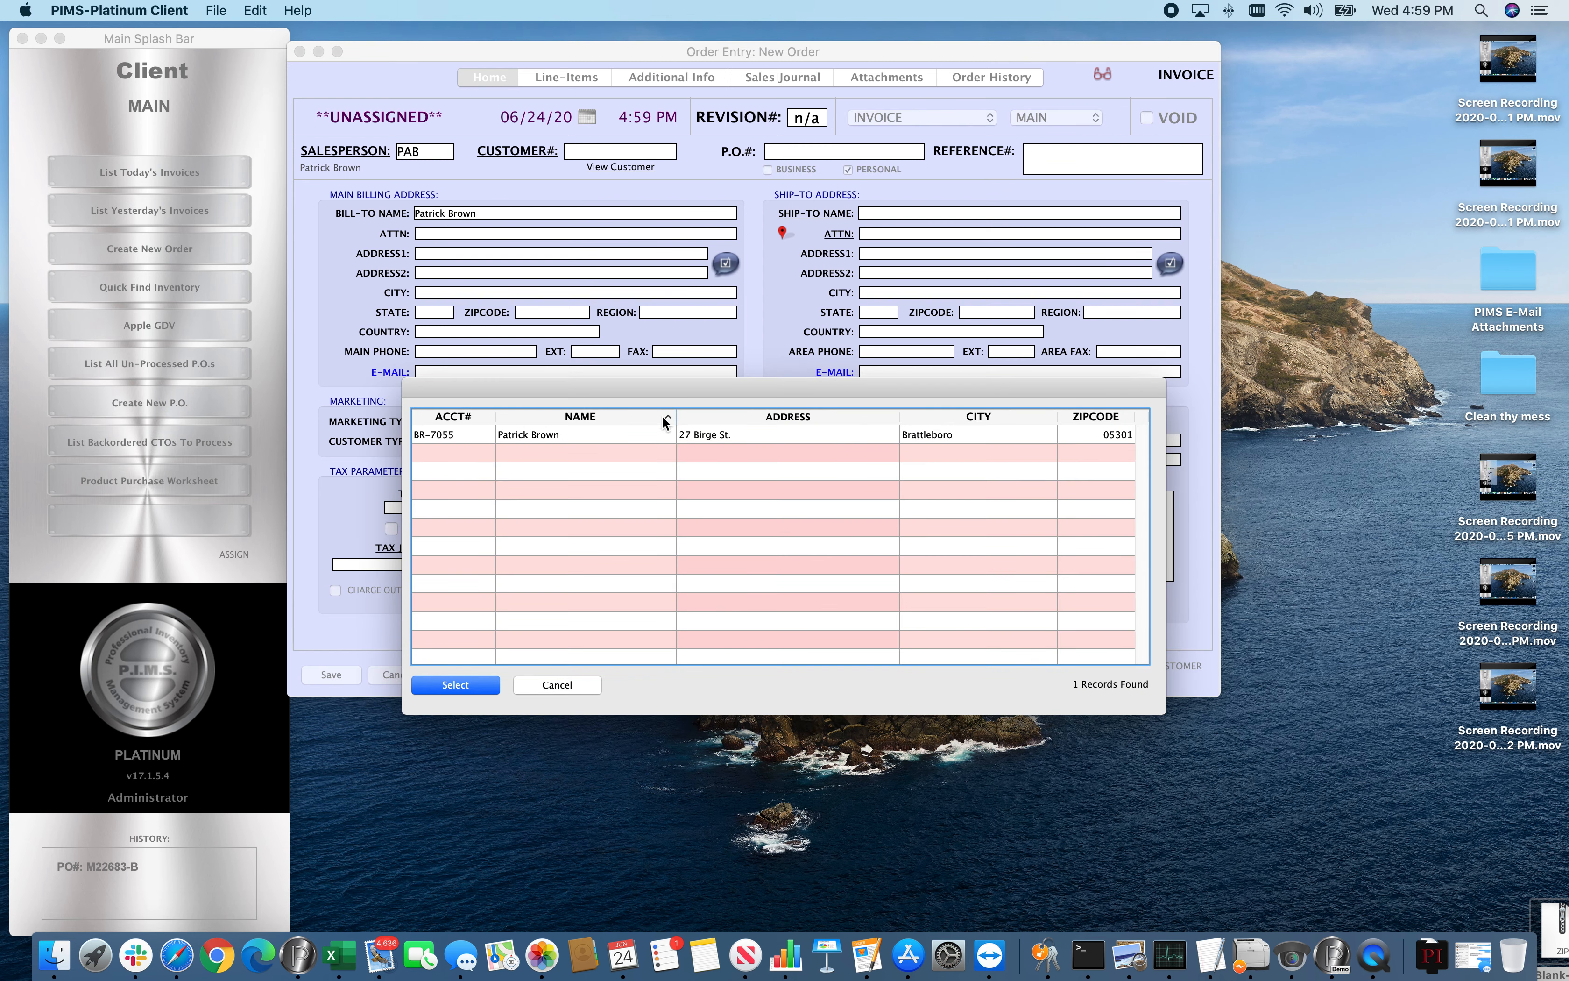
pyautogui.doubleClick(522, 433)
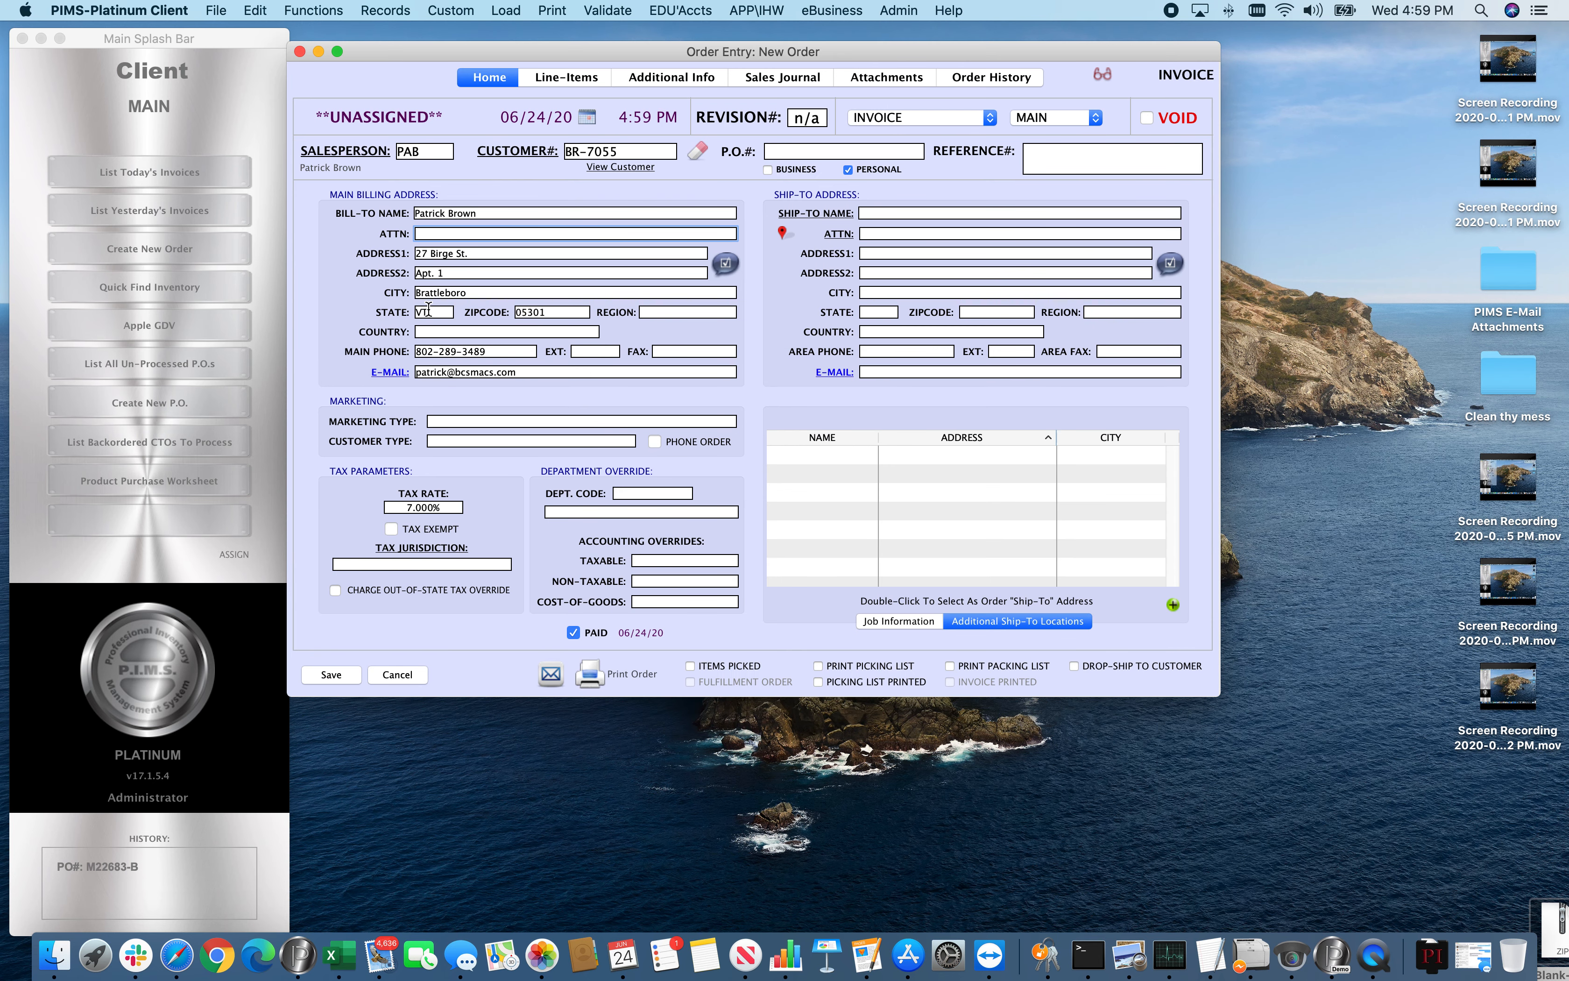
# Clear the loaded customer's details from the invoice and confirm the clearing
pyautogui.click(701, 149)
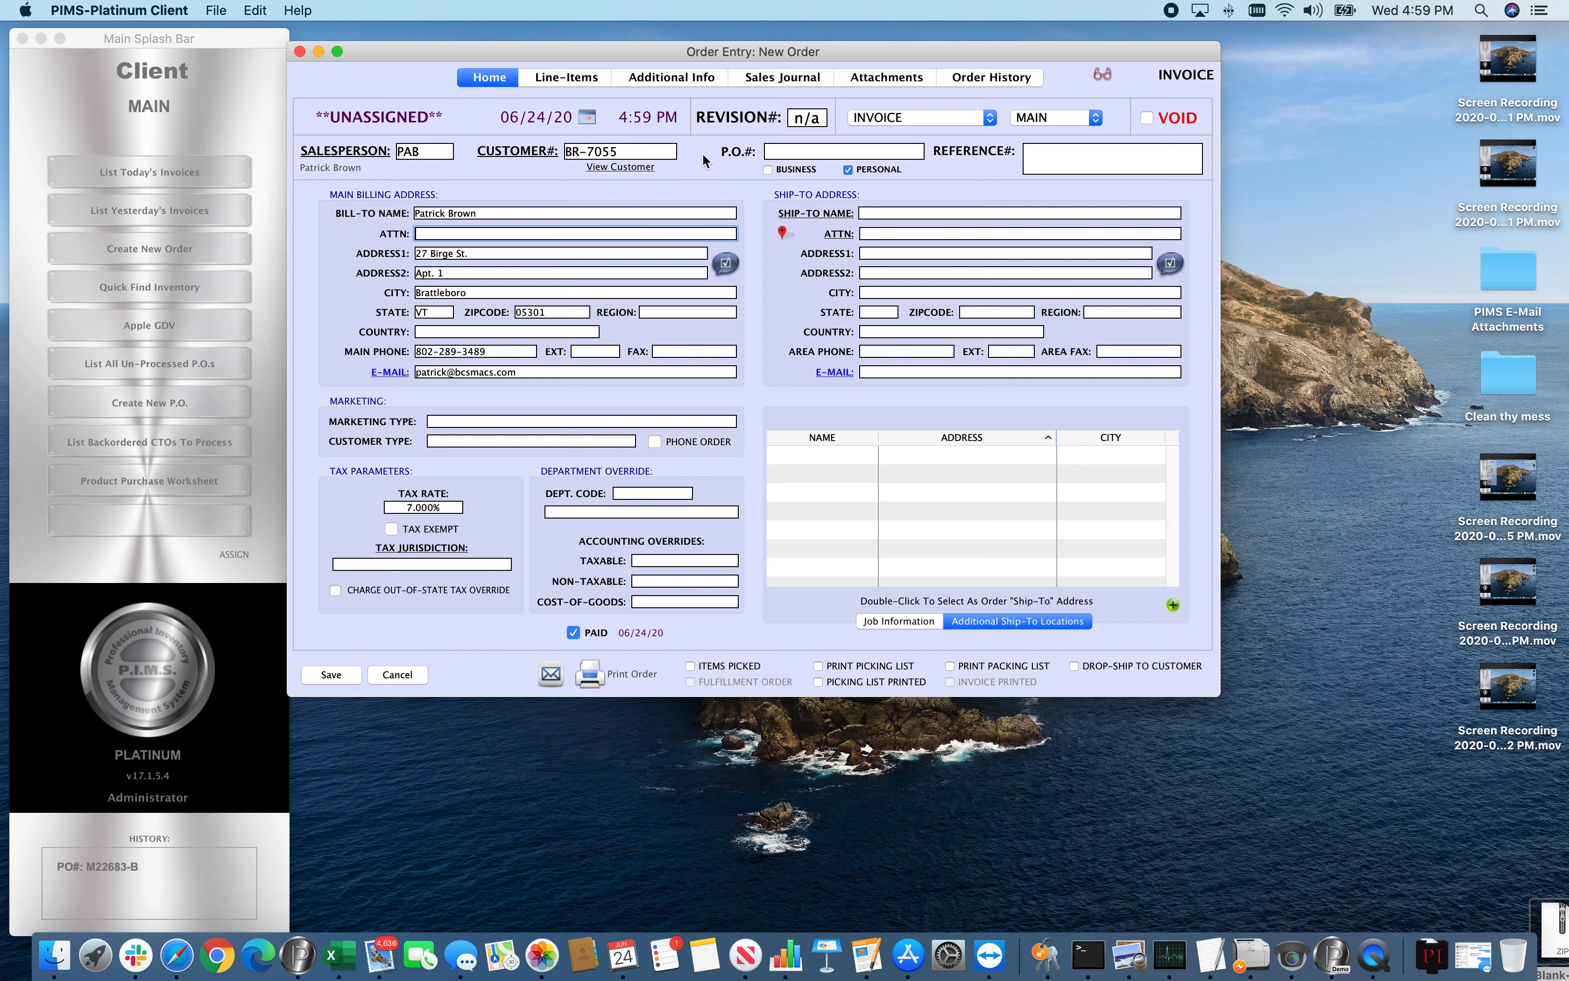
pyautogui.click(1274, 622)
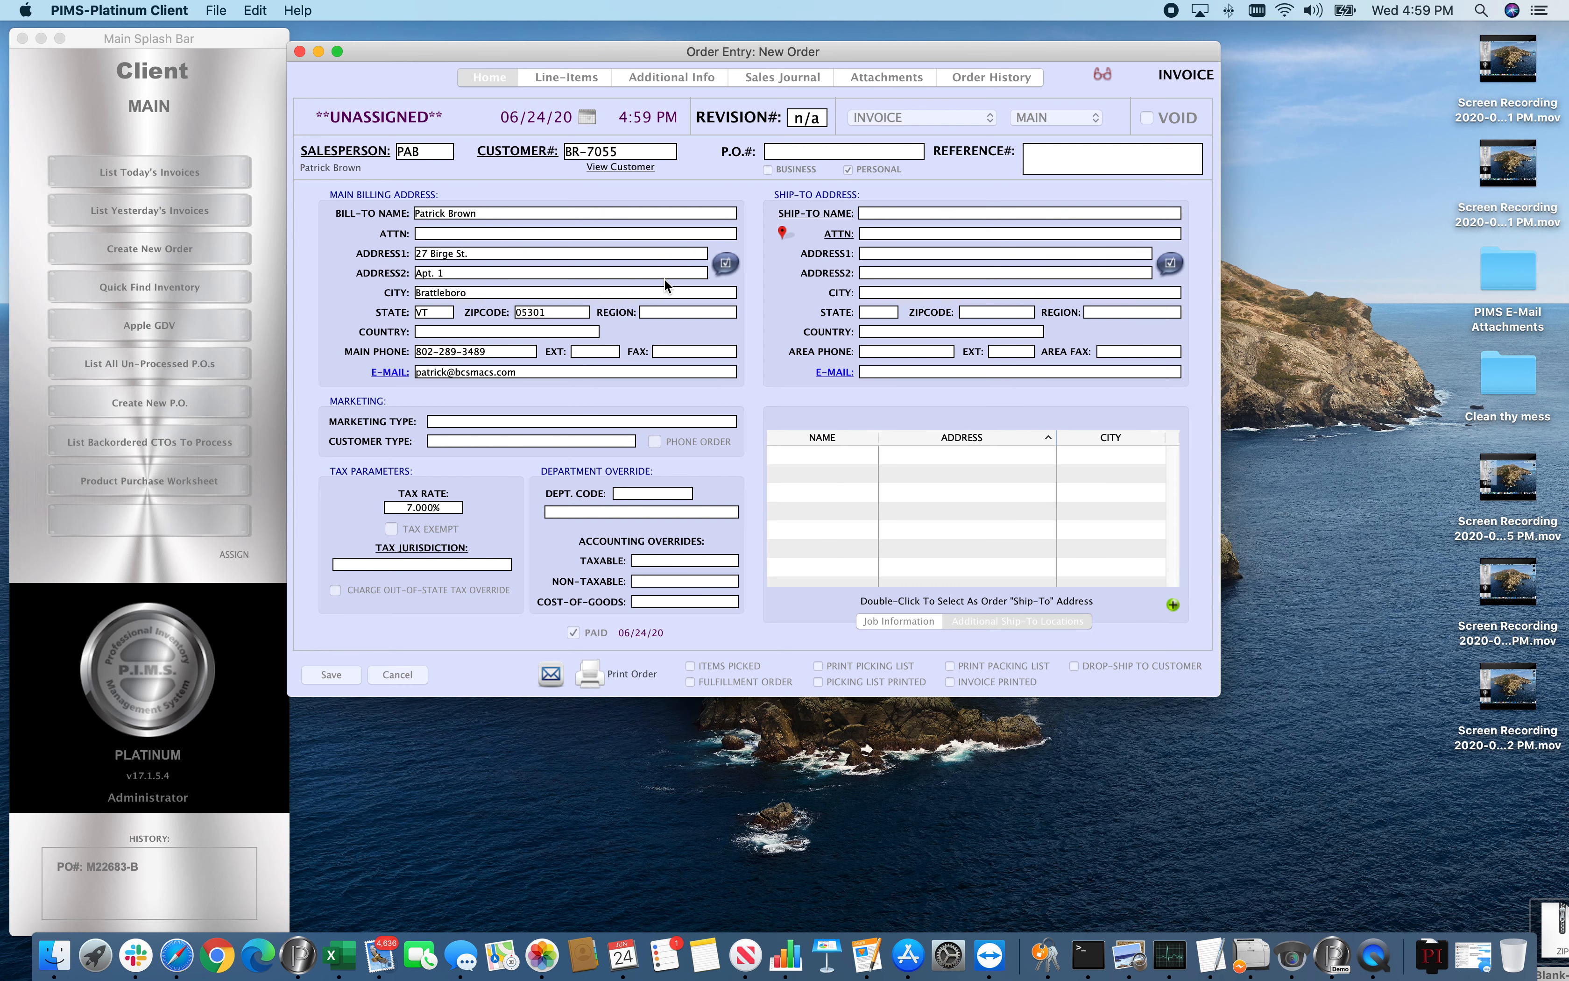
# Enter New Customer as the bill-to name in the main billing address
pyautogui.click(459, 213)
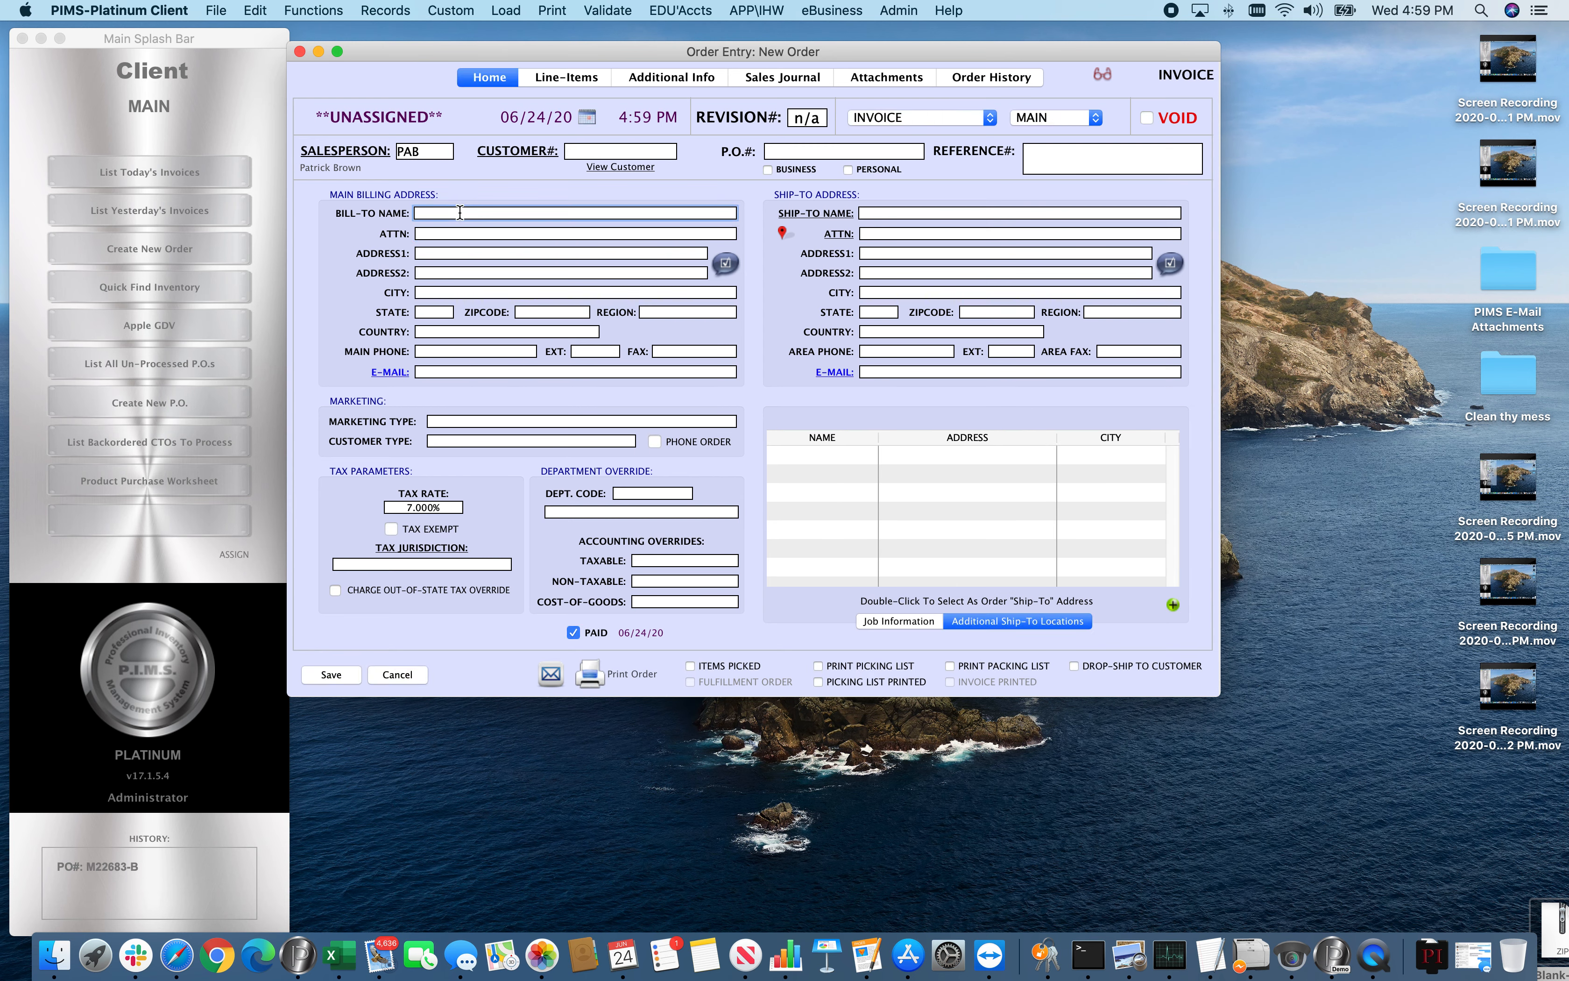
pyautogui.write('New Customer')
pyautogui.press('Tab')
pyautogui.press('Tab')
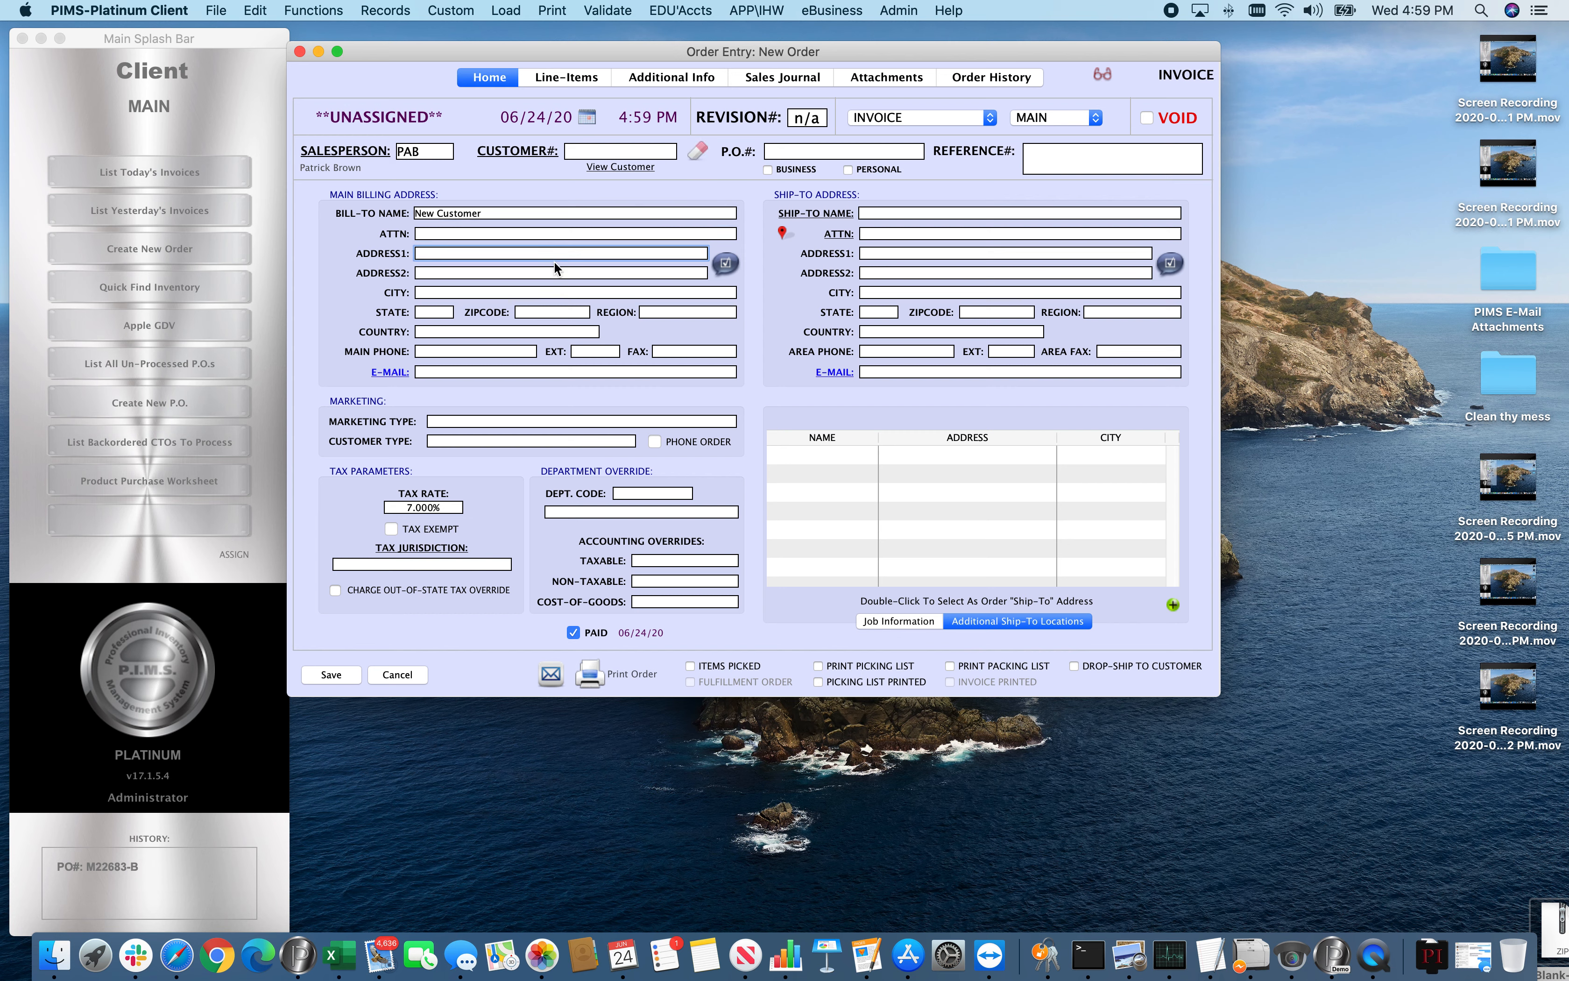
# Enter the customer's street address, city and state, and validate the billing address to fill in the ZIP code
pyautogui.press('Tab')
pyautogui.press('Tab')
pyautogui.write('Brattl')
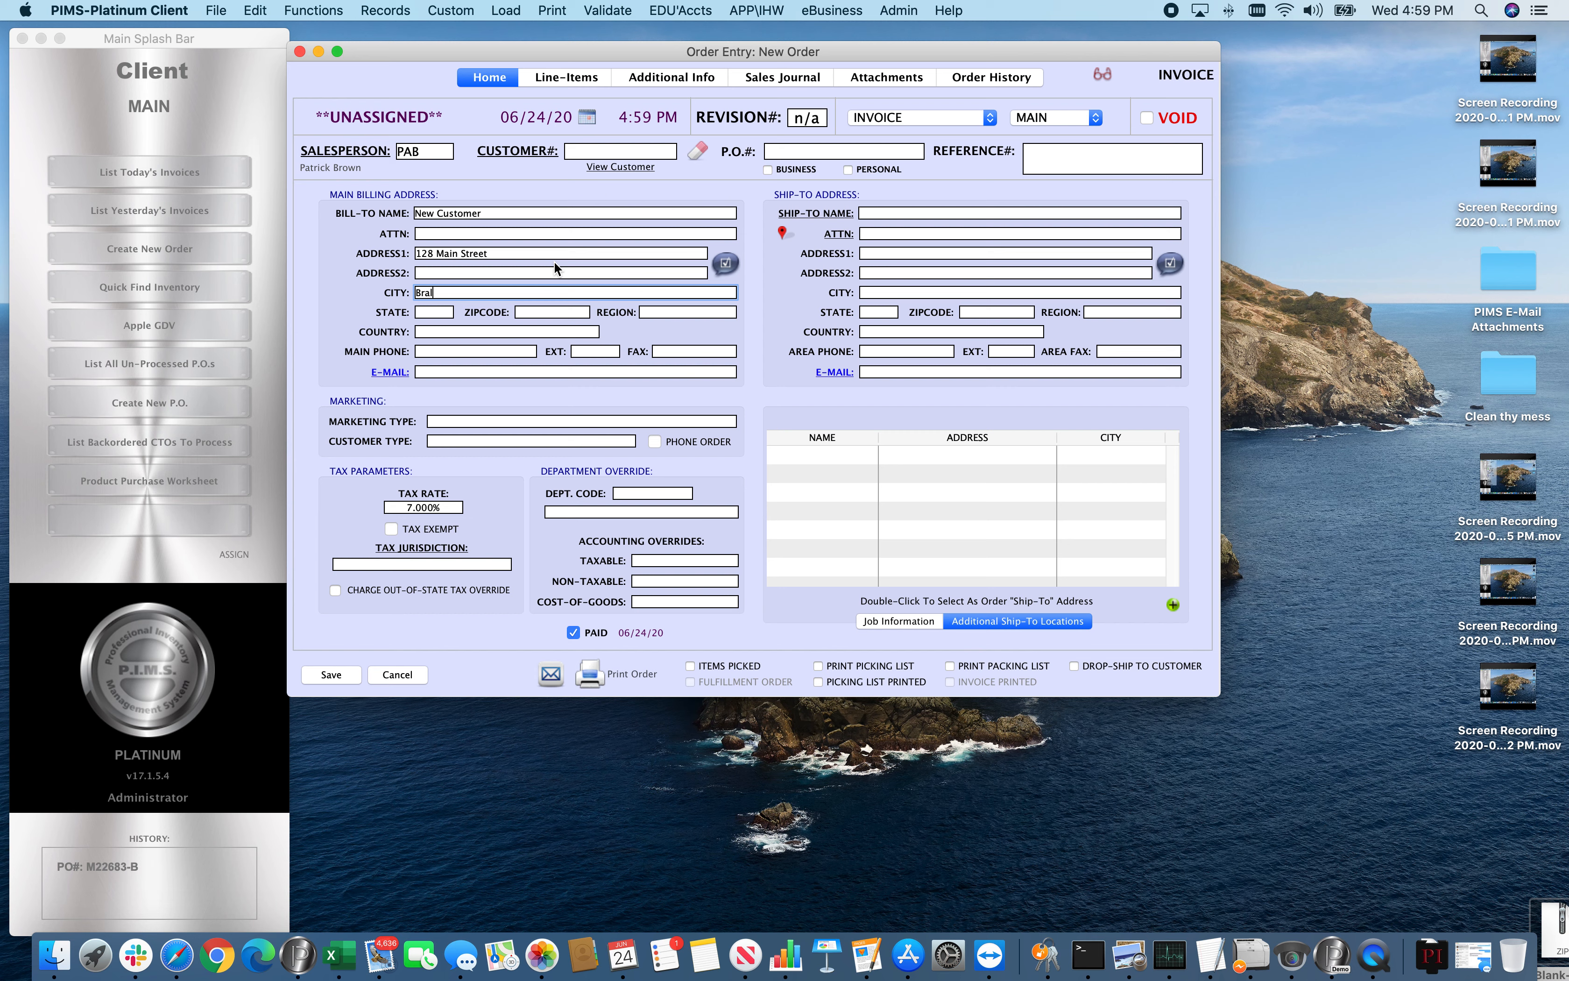
pyautogui.write('eboro')
pyautogui.press('Tab')
pyautogui.write('VT')
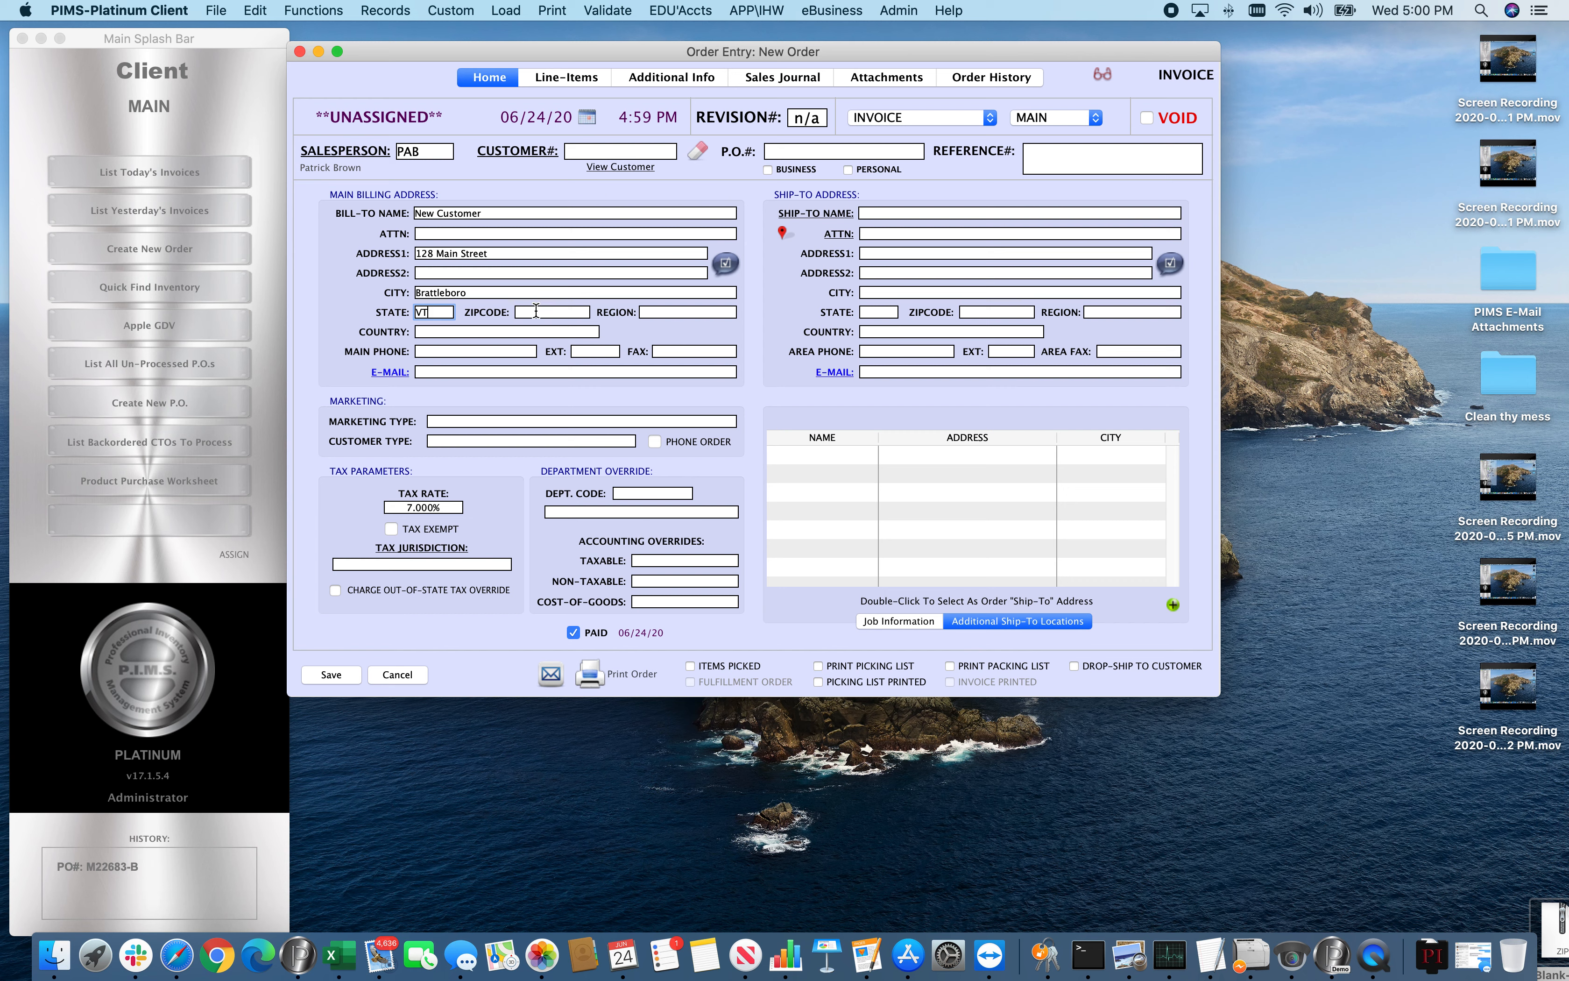
pyautogui.click(725, 263)
# Fill in the customer's main phone number and e-mail address in the billing details
pyautogui.click(434, 350)
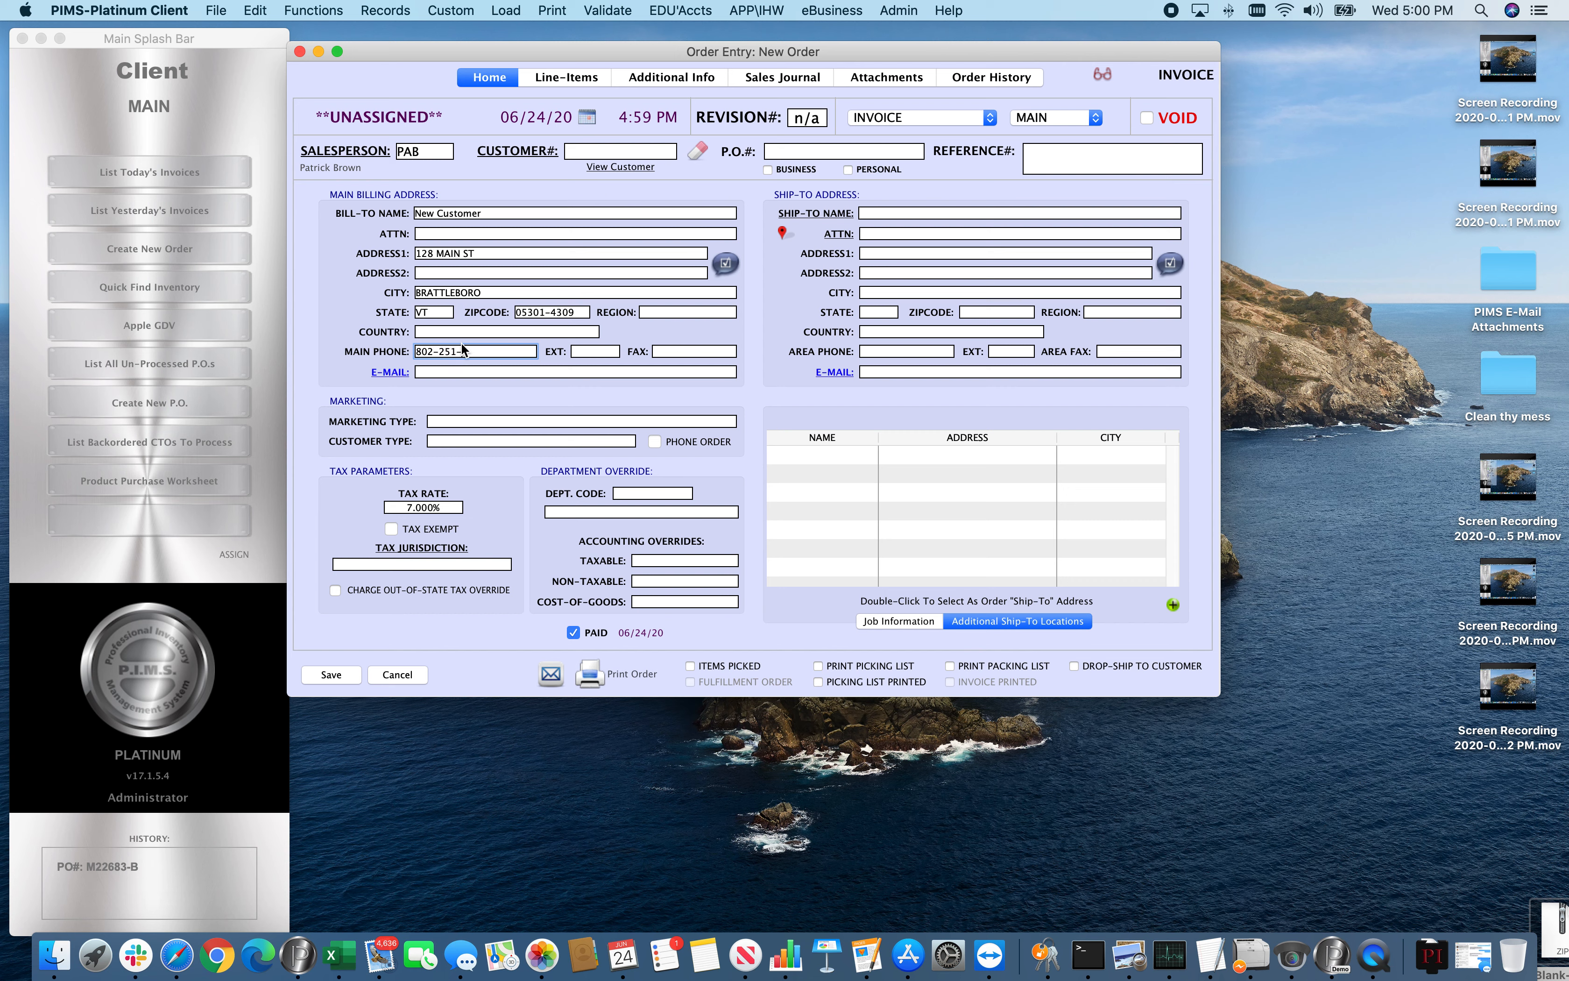
pyautogui.click(447, 370)
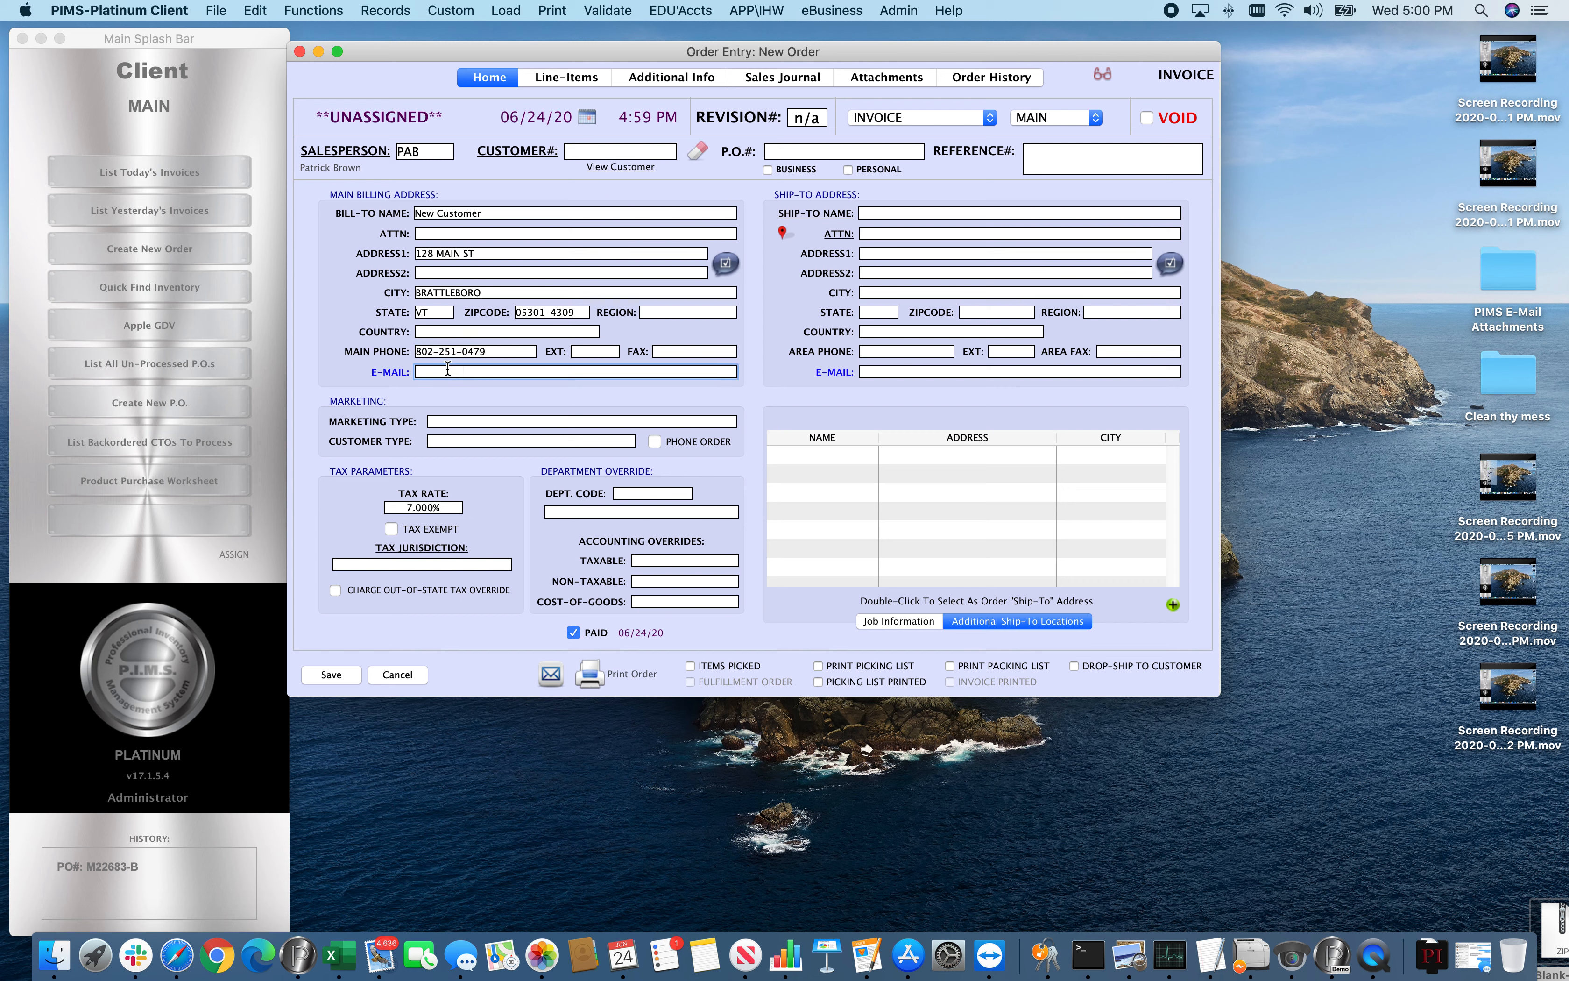
# Add a new customer record from this order, loading the order's information into it, and save the record
pyautogui.click(402, 11)
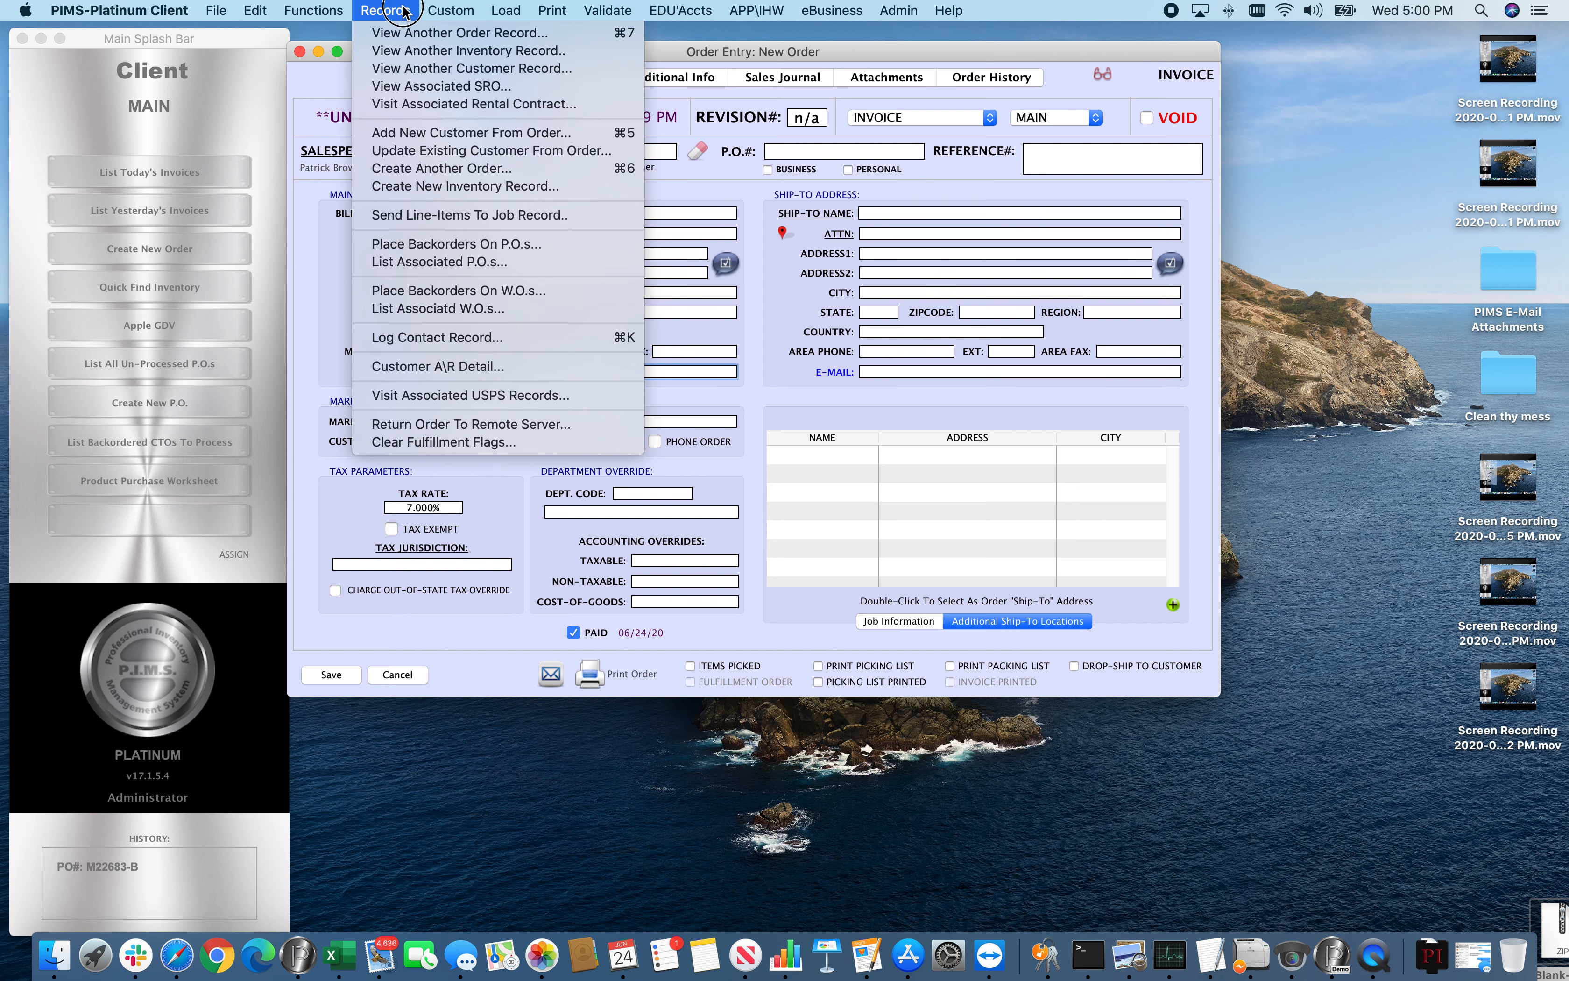
pyautogui.click(444, 132)
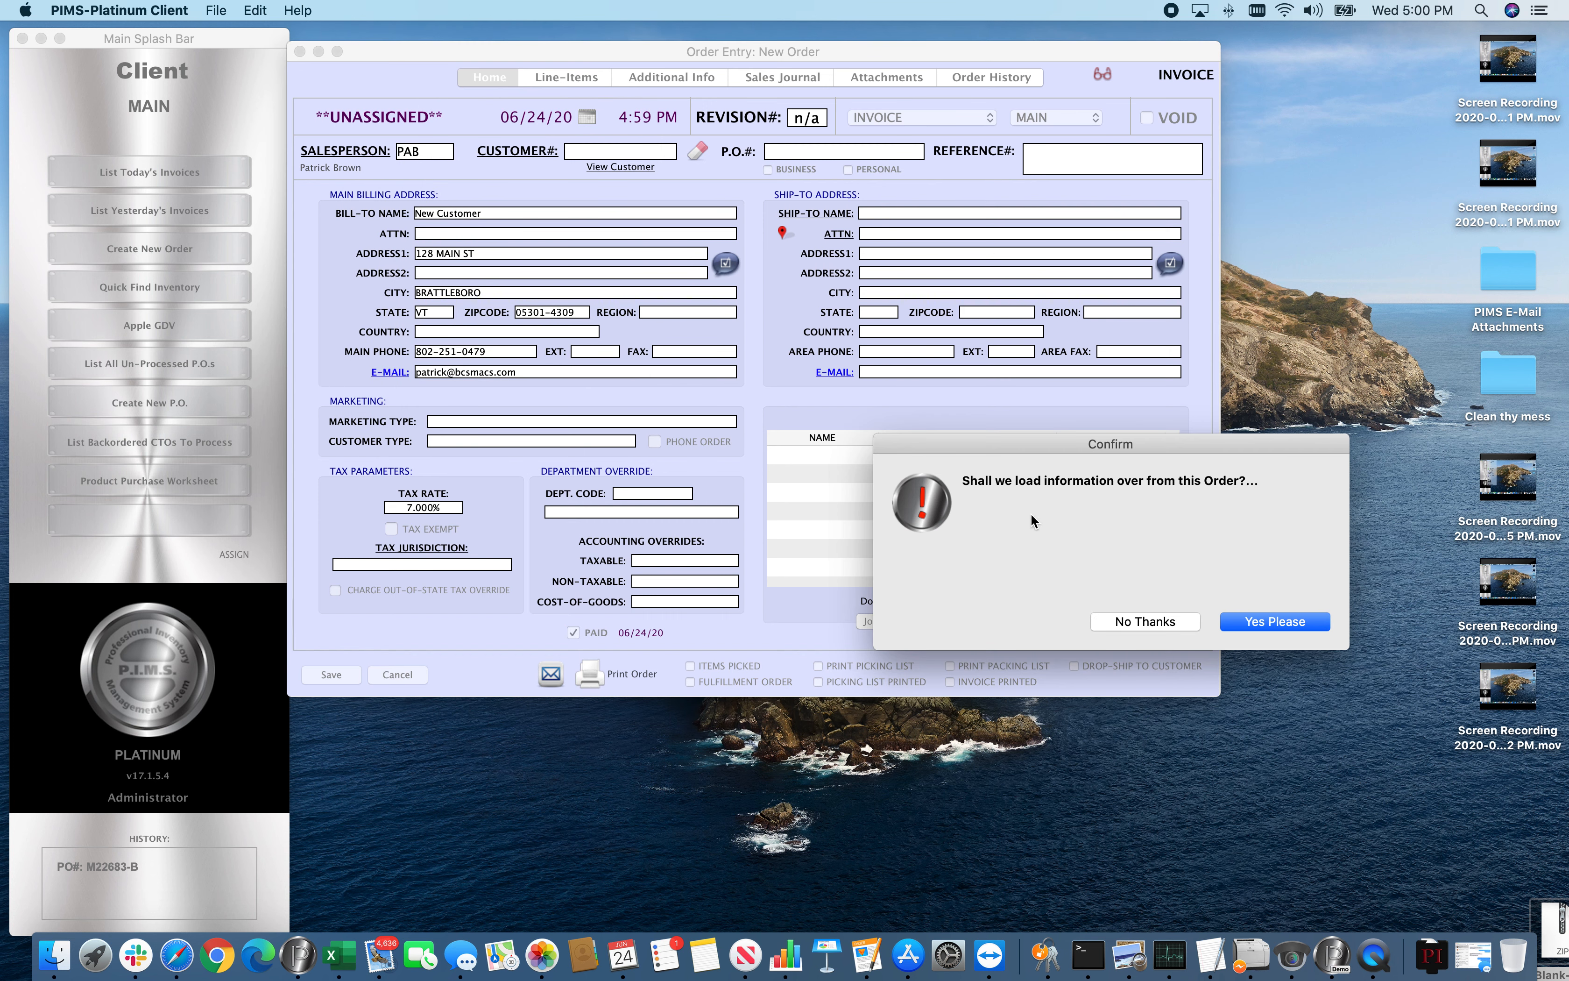
pyautogui.click(1256, 622)
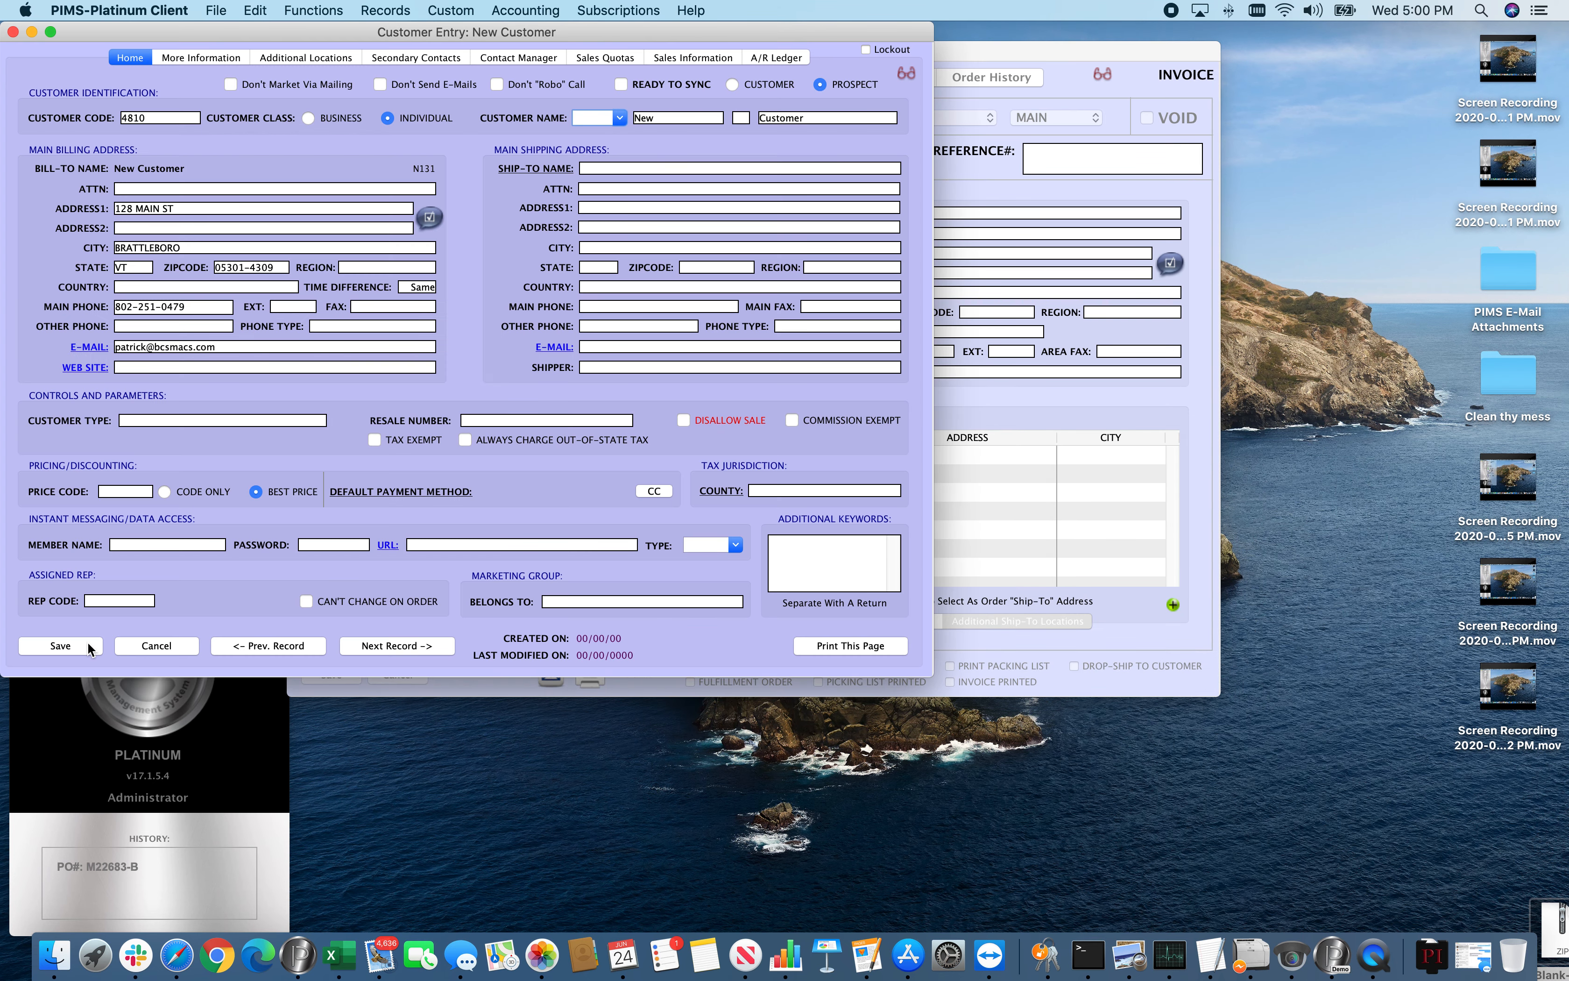
pyautogui.click(85, 644)
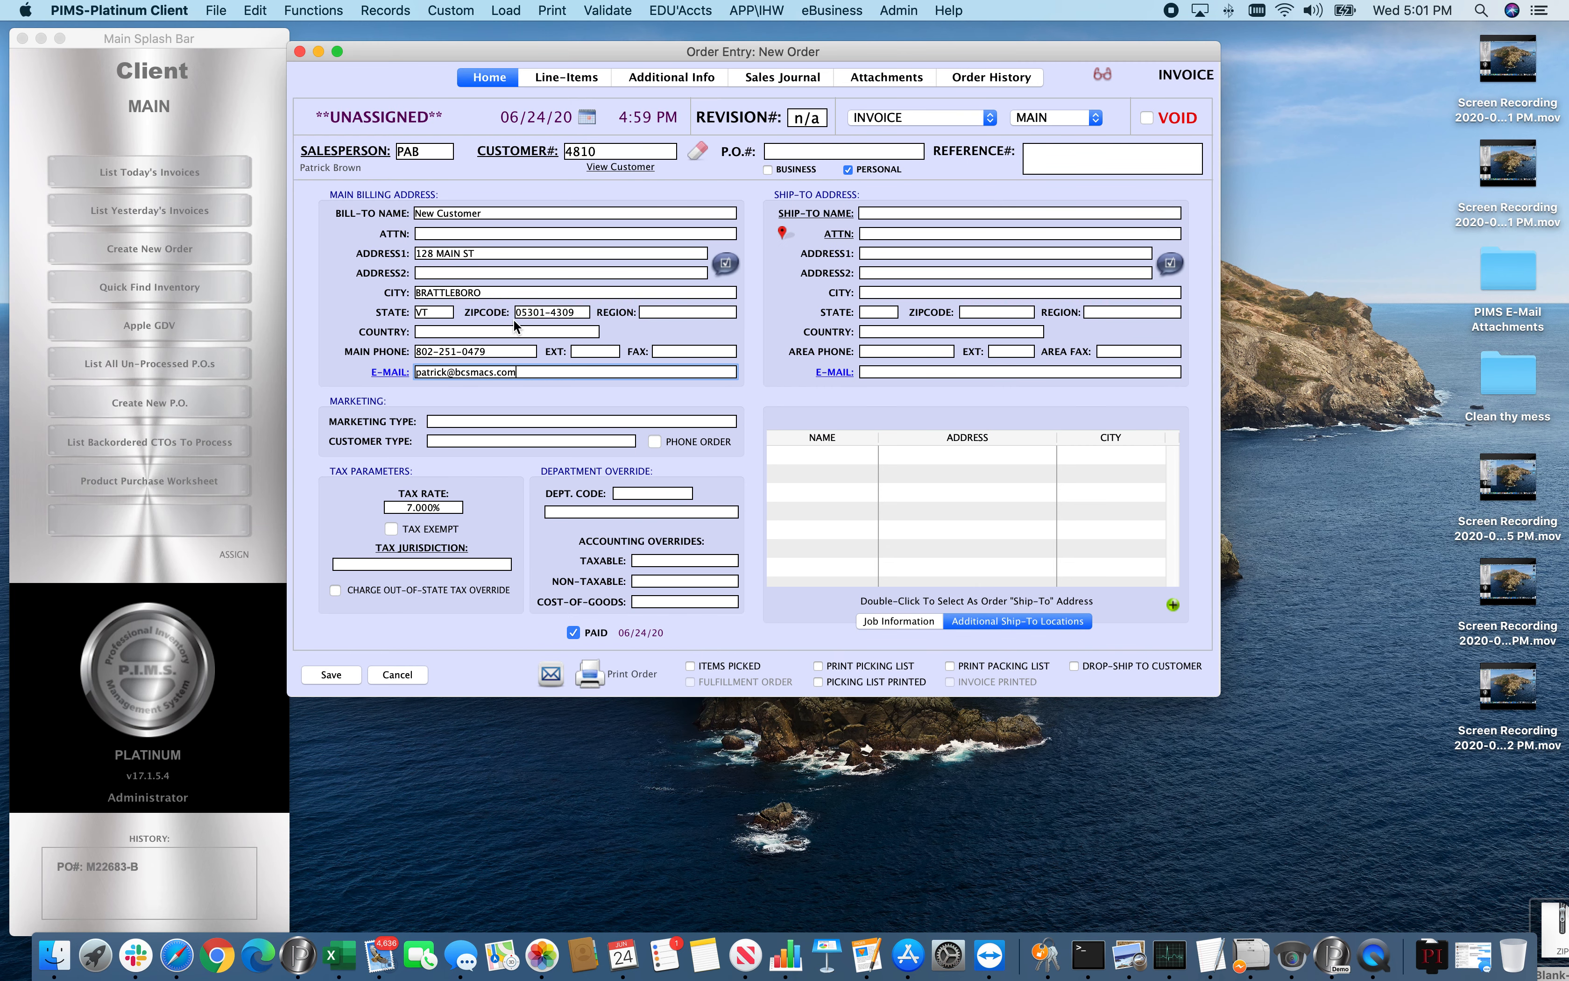
# Add a line item for part MVH22 to the invoice and assign it the second available serial number
pyautogui.click(555, 76)
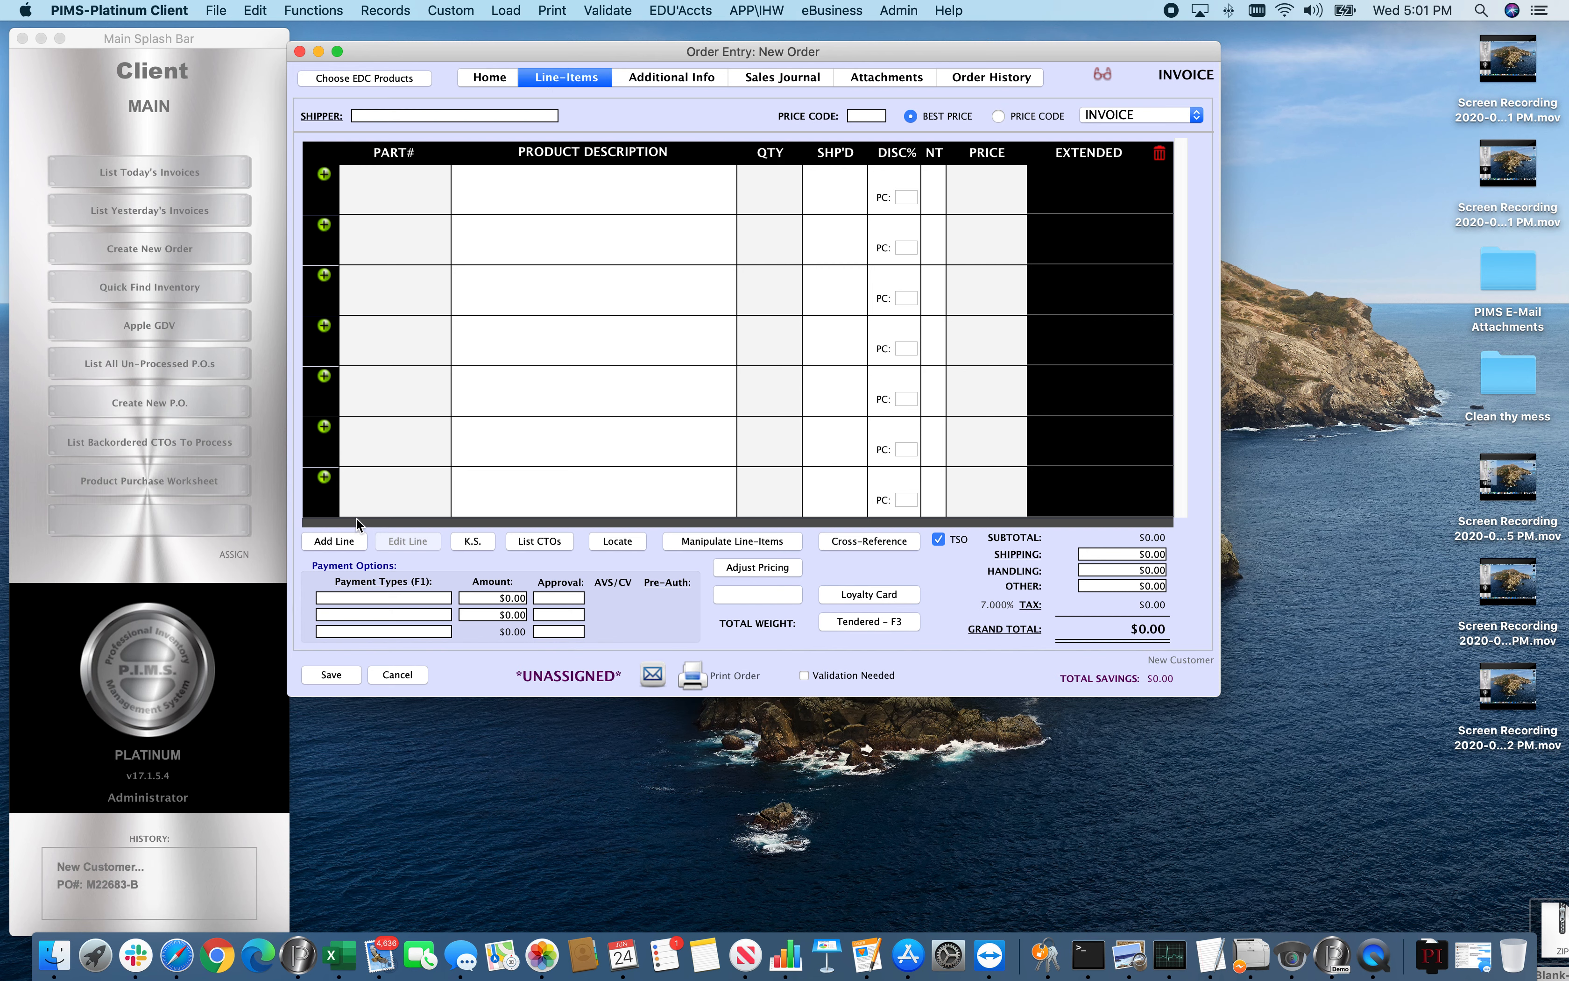
pyautogui.press('super+l')
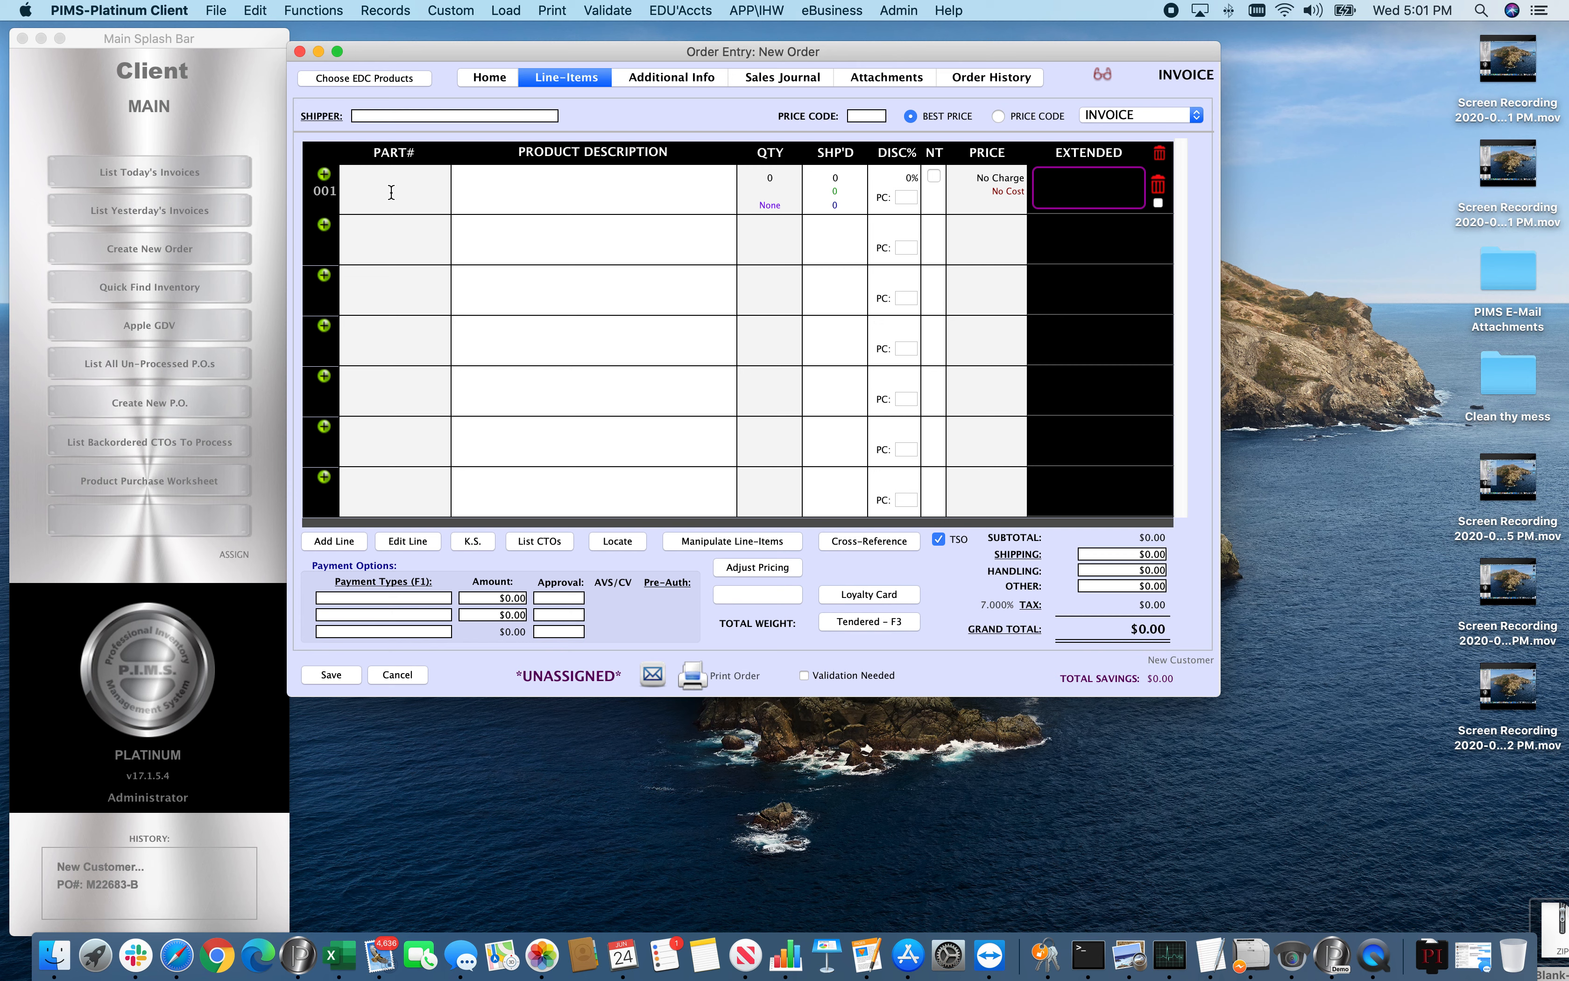
pyautogui.write('MVH22')
pyautogui.press('Return')
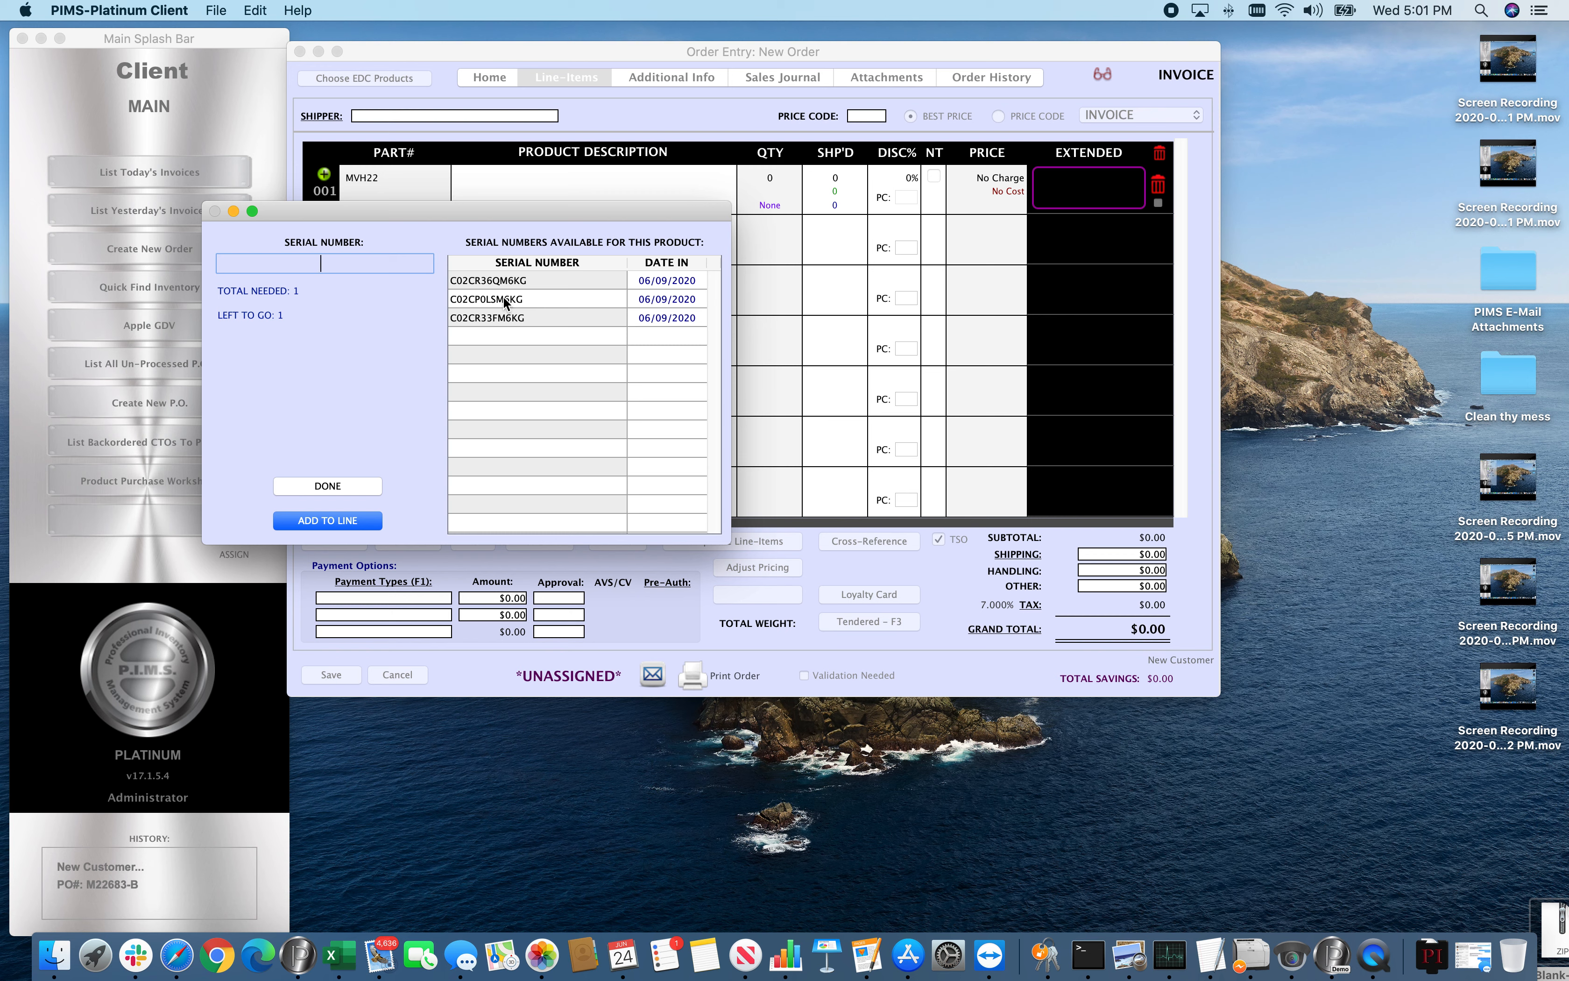
pyautogui.doubleClick(504, 299)
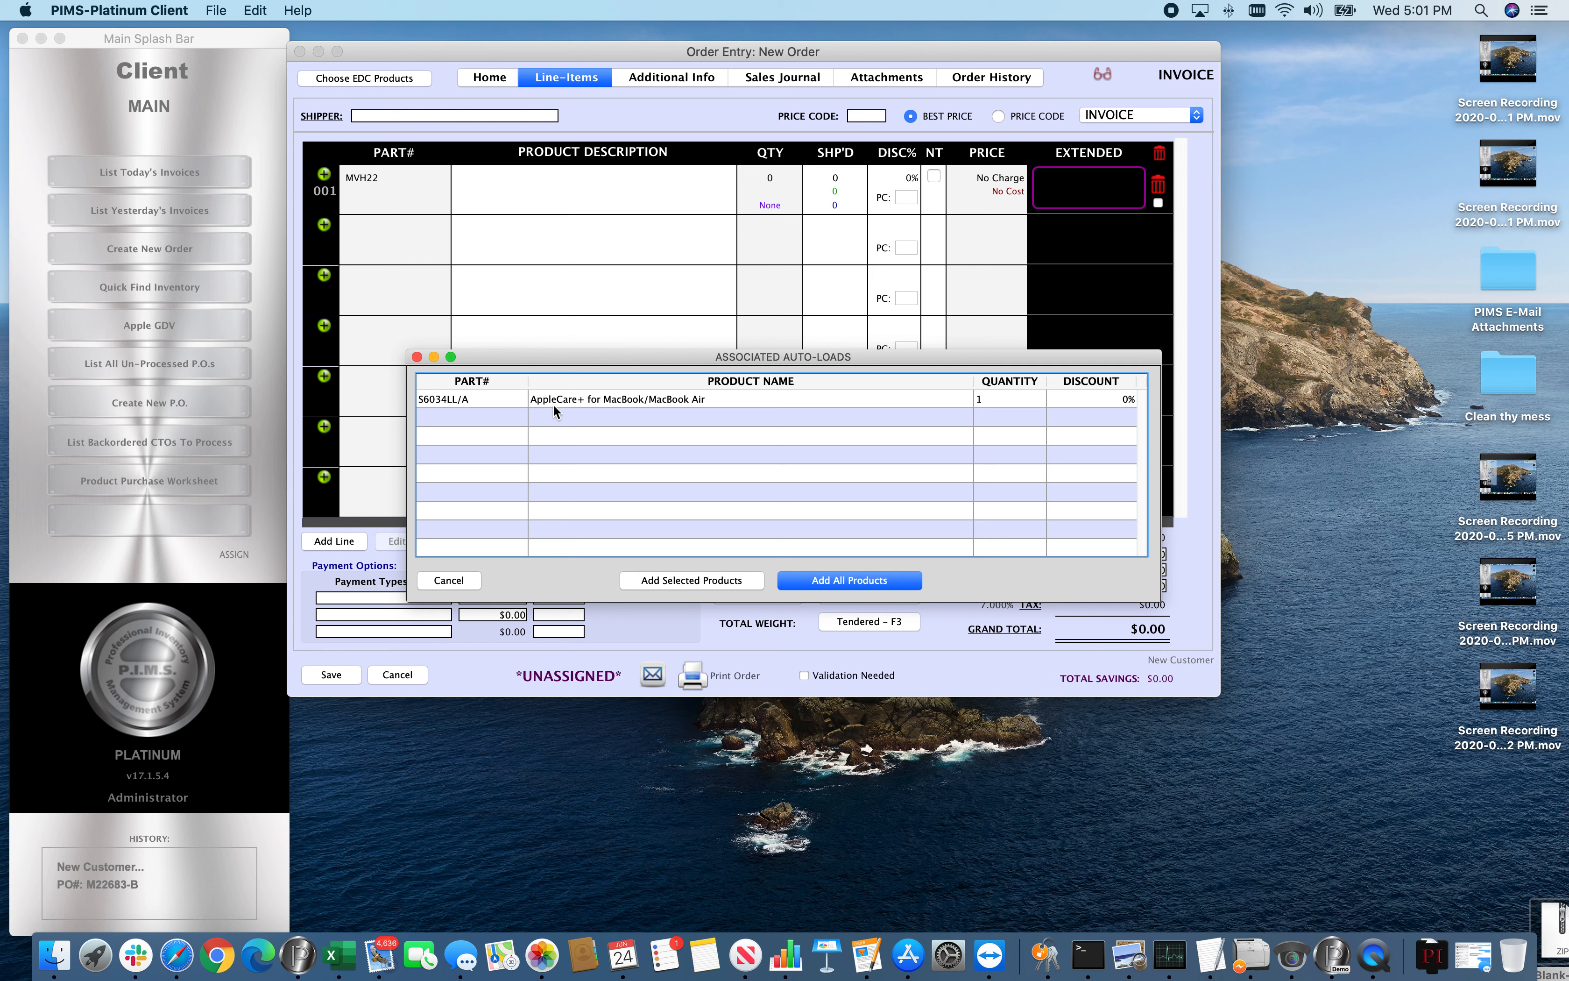
# Add the associated AppleCare+ for MacBook/MacBook Air product and link its agreement to the MacBook Air's serial number
pyautogui.click(565, 399)
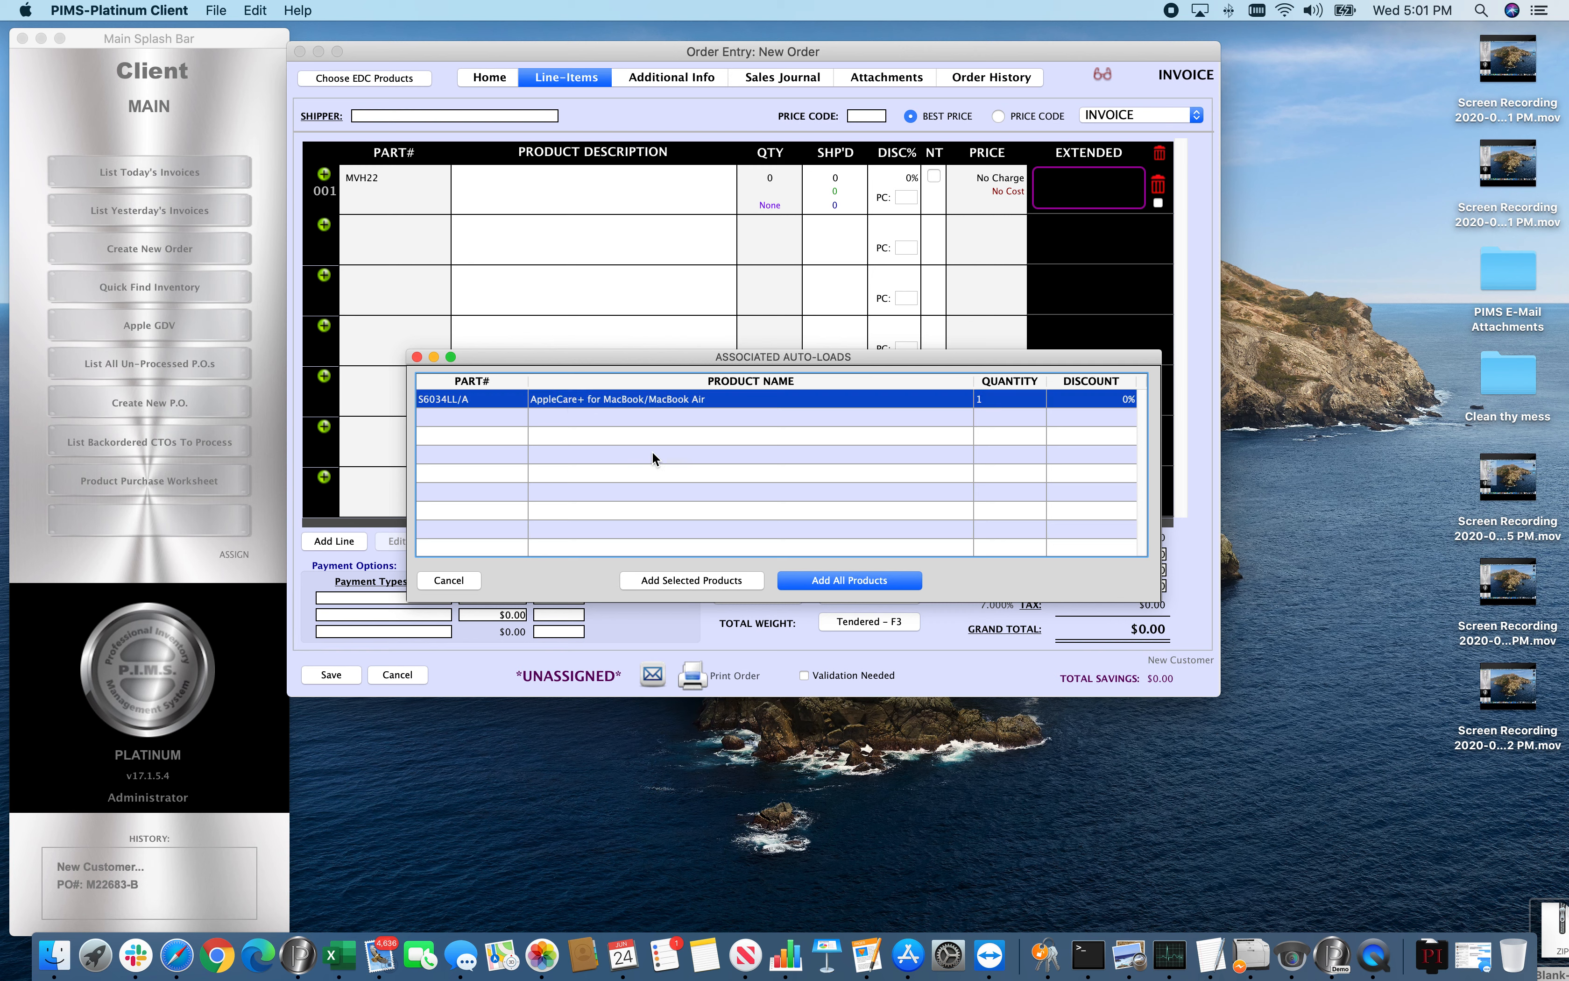
pyautogui.click(820, 581)
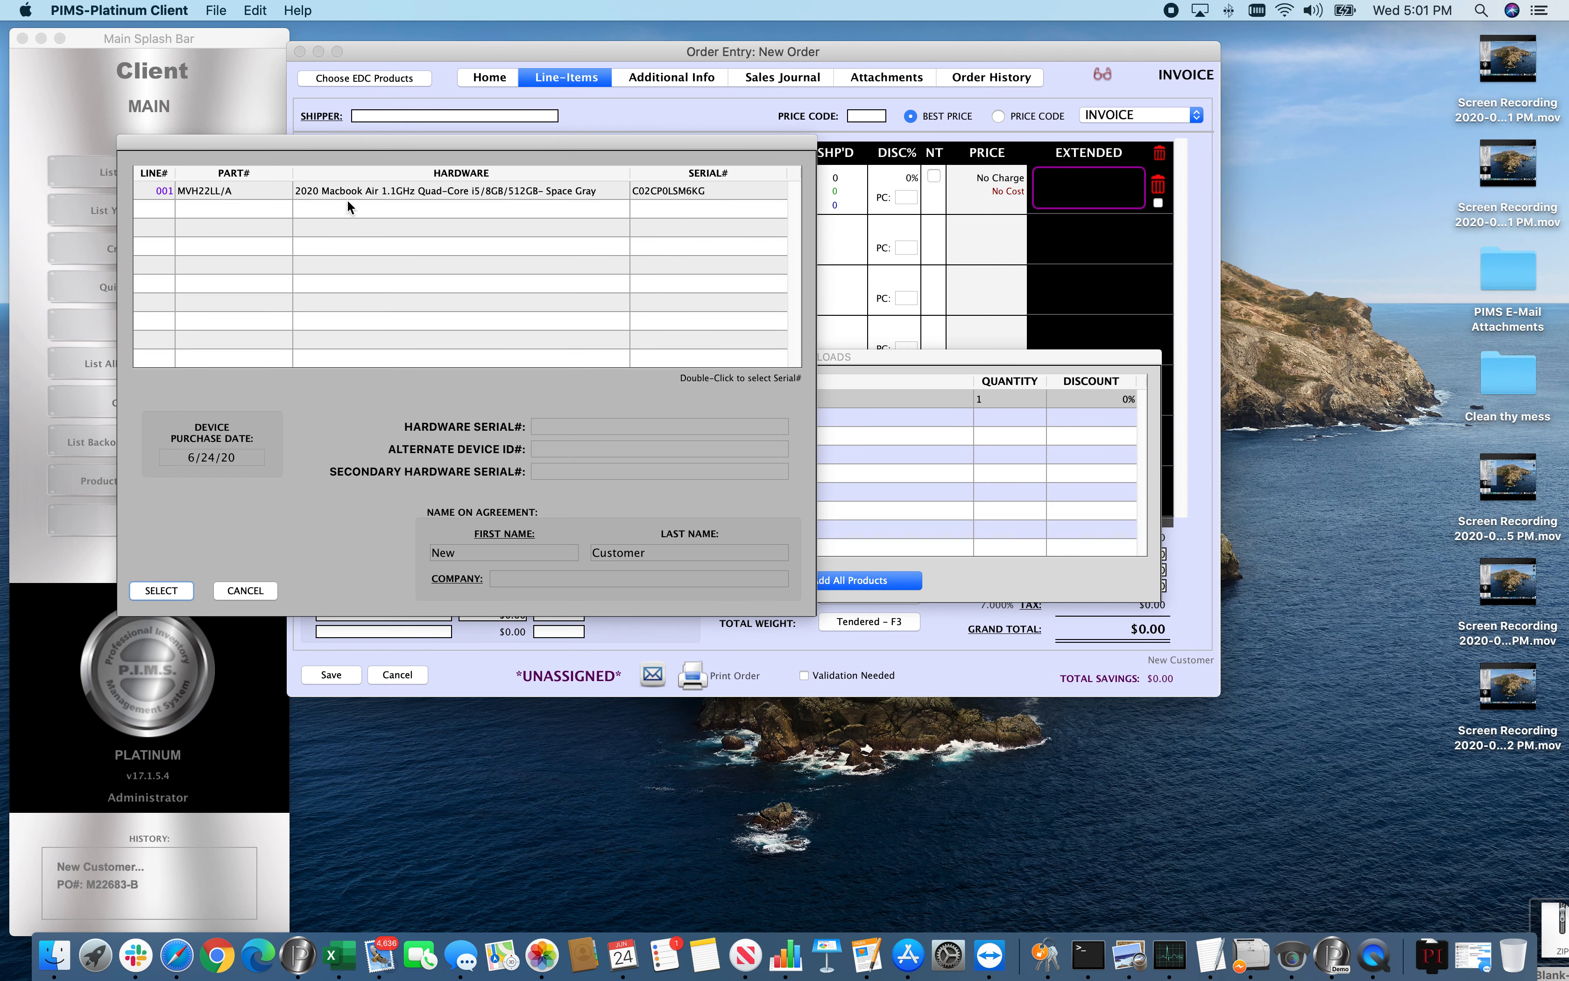
pyautogui.click(344, 188)
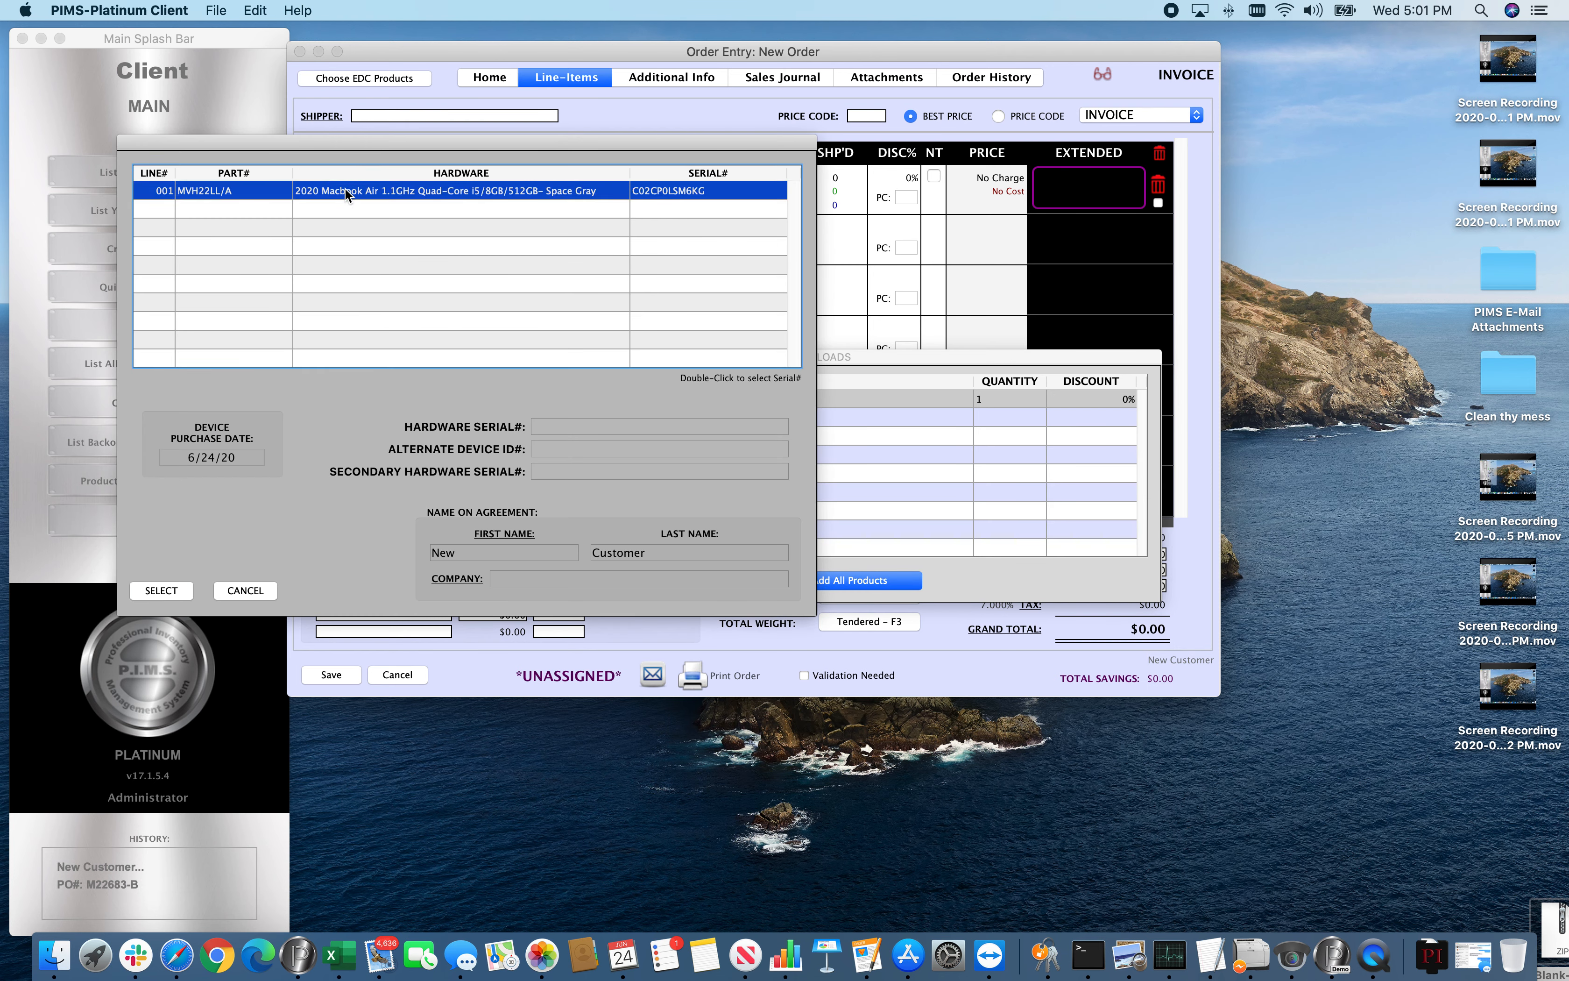
pyautogui.doubleClick(373, 190)
pyautogui.click(166, 590)
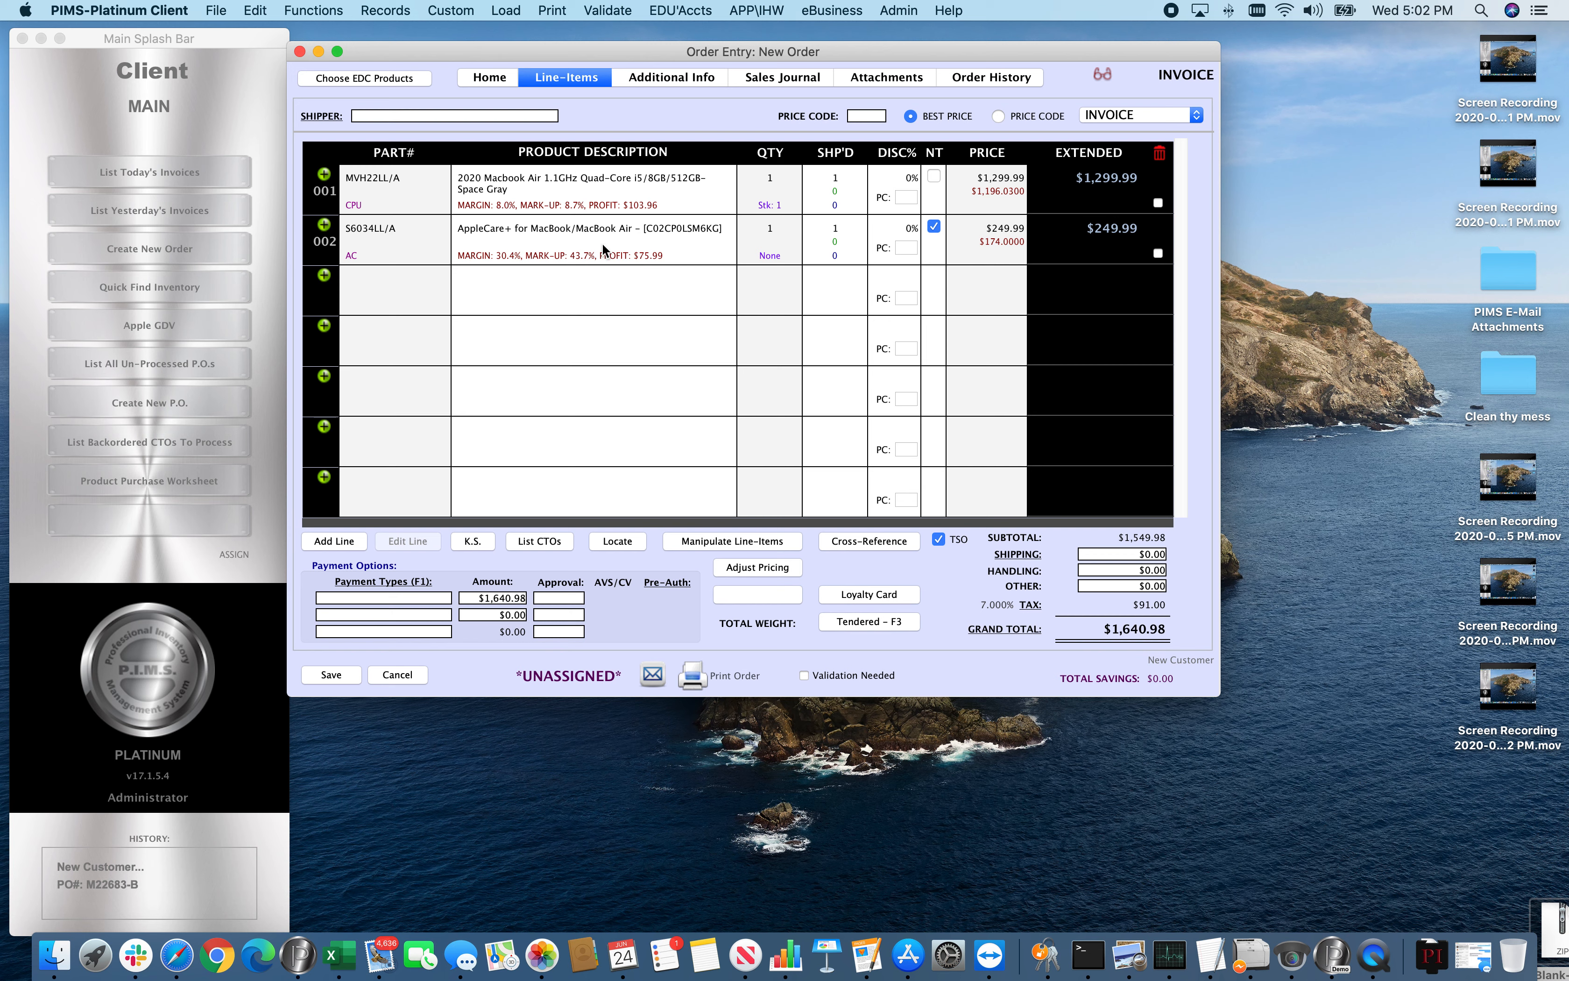
# View the available payment types for the first payment line and close the list without choosing one
pyautogui.click(432, 597)
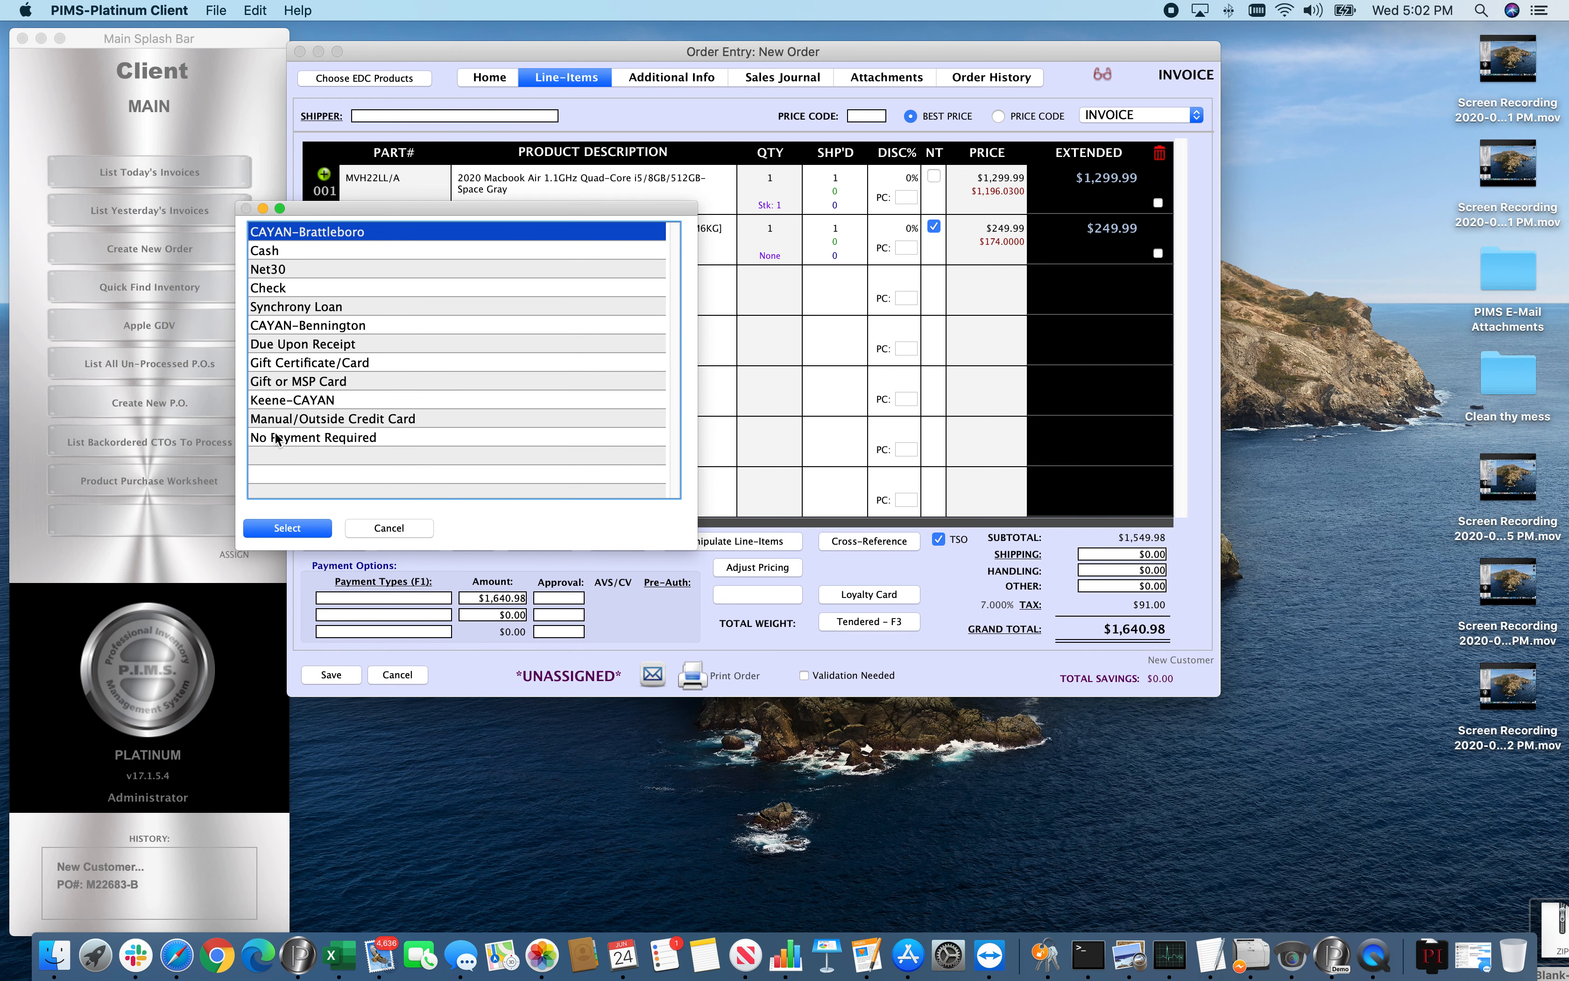
pyautogui.click(389, 527)
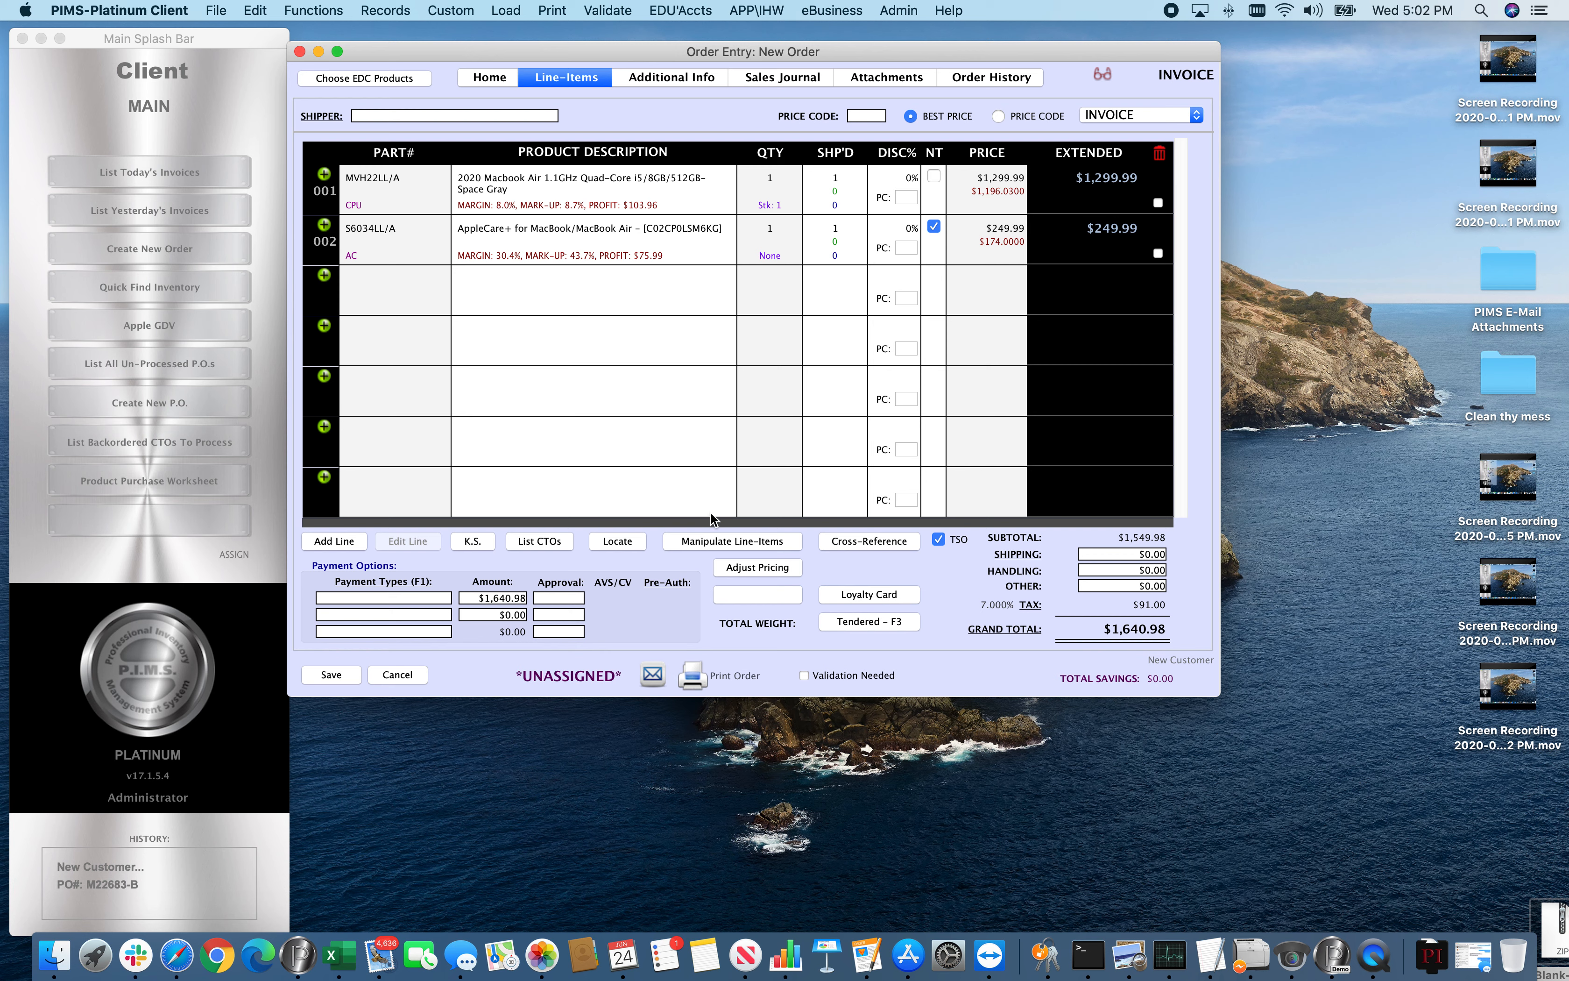
# Cancel the invoice without saving it and confirm the cancellation
pyautogui.click(410, 677)
pyautogui.click(1279, 621)
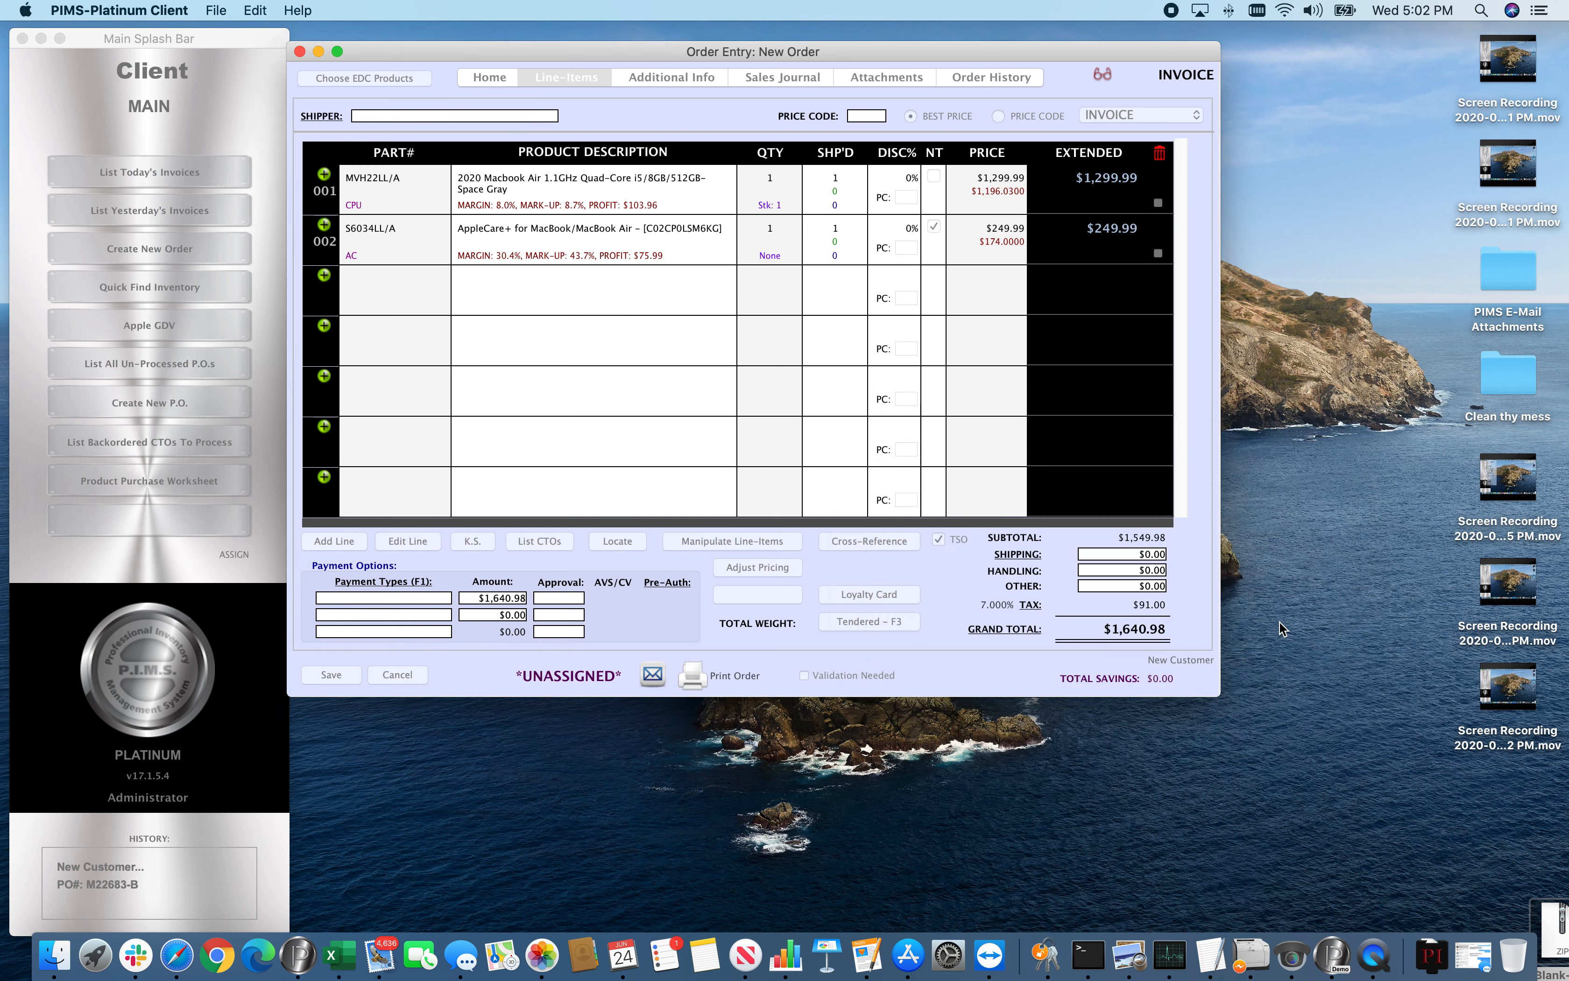